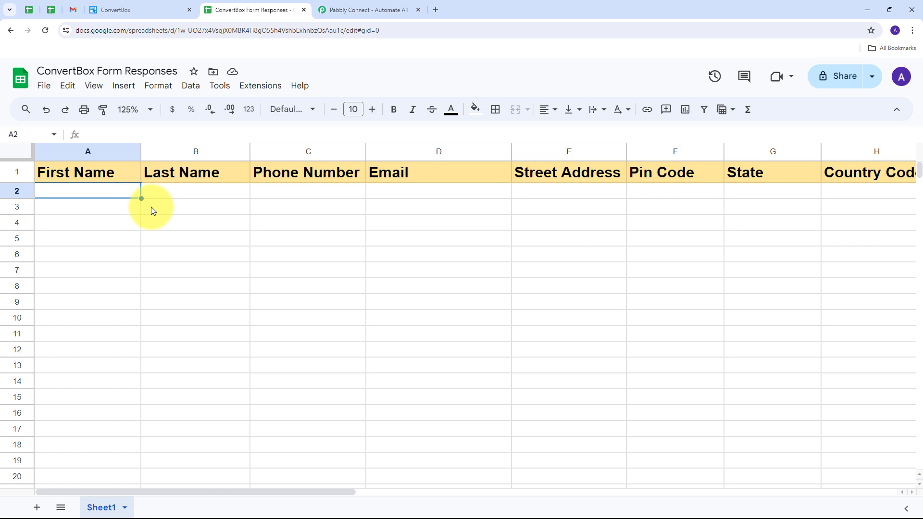
Glance at the ConvertBox dashboard and response sheet, then return to the Pabbly Connect page.
{"action": "left_click", "coordinate": [358, 10]}
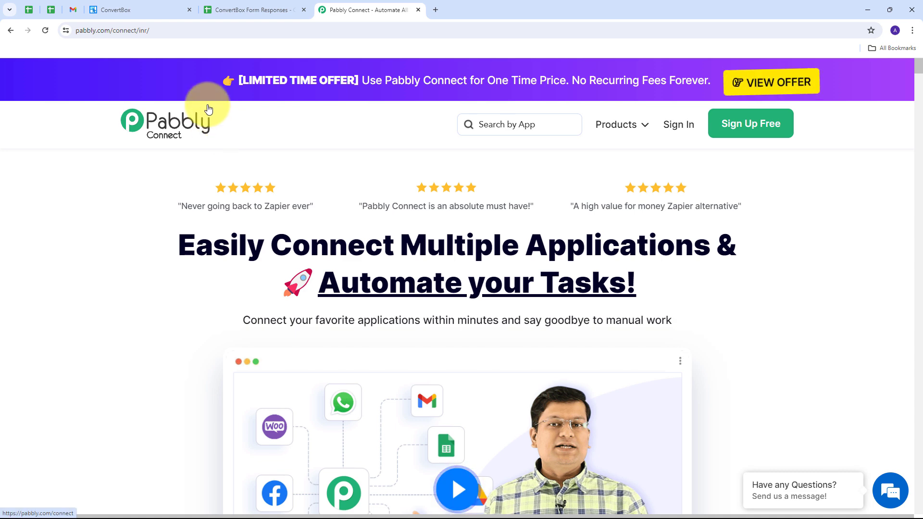
{"action": "left_click", "coordinate": [126, 5]}
{"action": "left_click", "coordinate": [243, 5]}
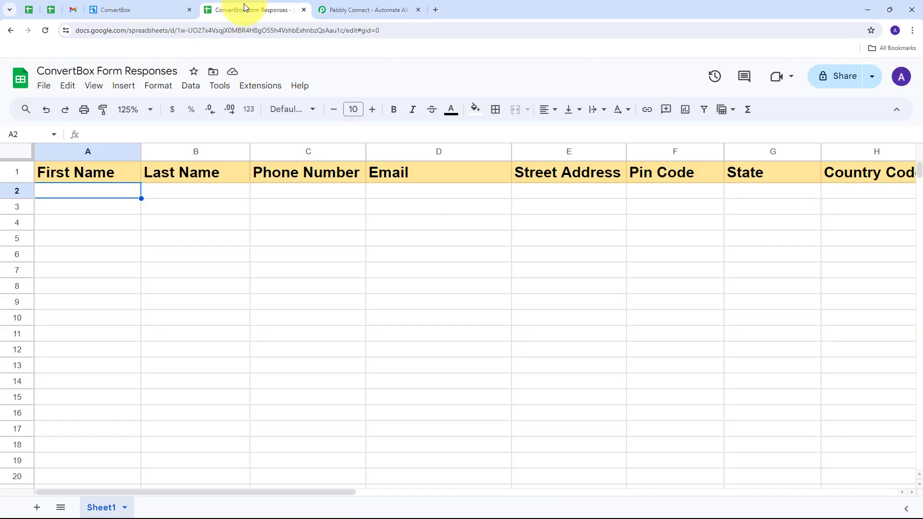
{"action": "left_click", "coordinate": [414, 6]}
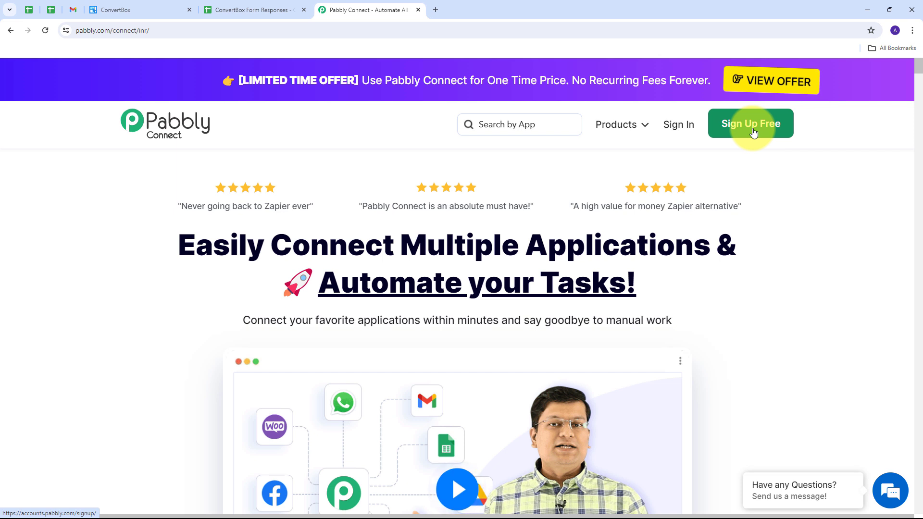
Sign in to Pabbly and open Pabbly Connect from the apps list.
{"action": "left_click", "coordinate": [678, 129]}
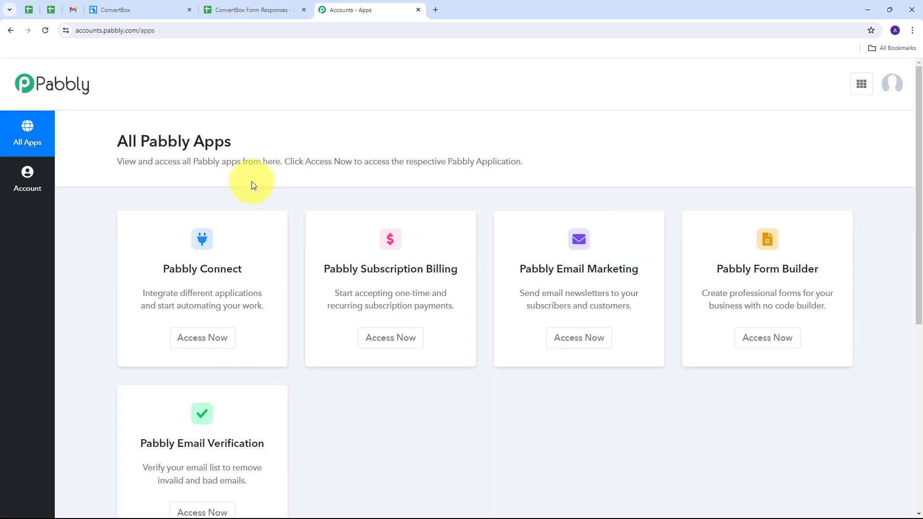
{"action": "scroll", "coordinate": [253, 185], "scroll_direction": "down", "scroll_amount": 1}
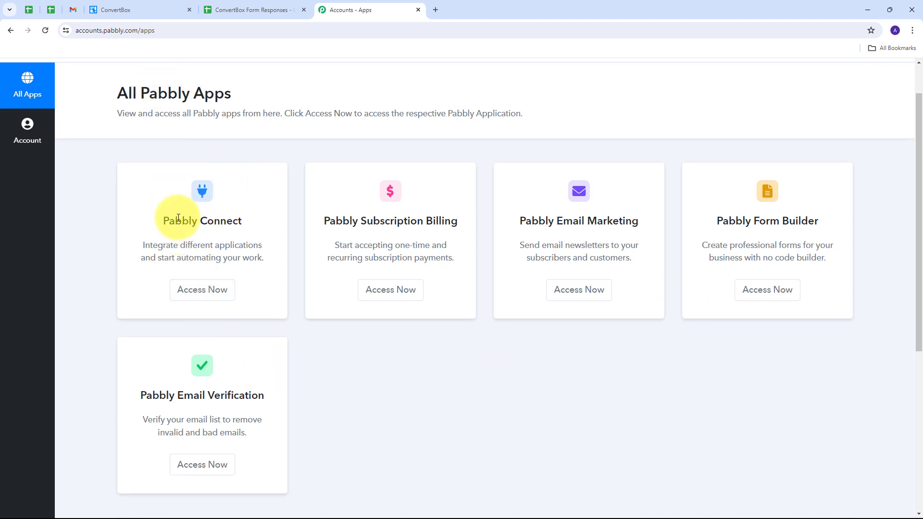
{"action": "left_click_drag", "start_coordinate": [178, 217], "coordinate": [233, 222]}
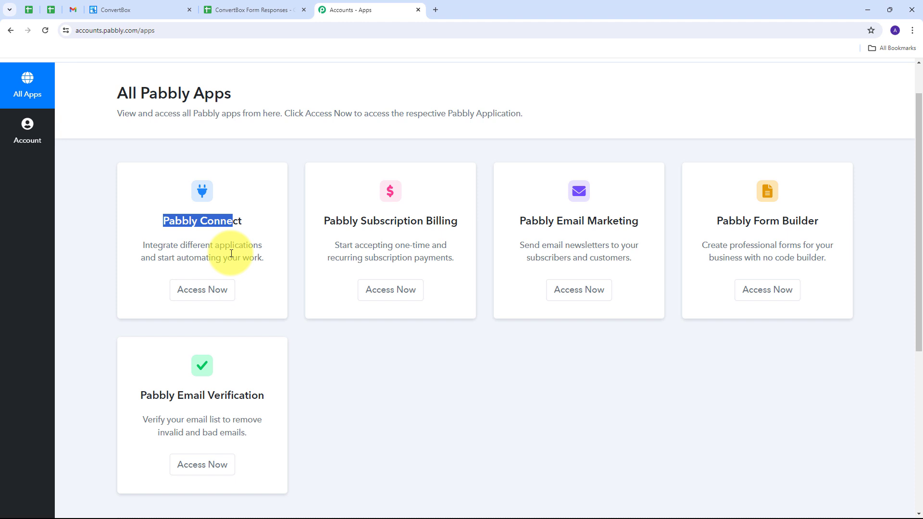
{"action": "left_click", "coordinate": [198, 291]}
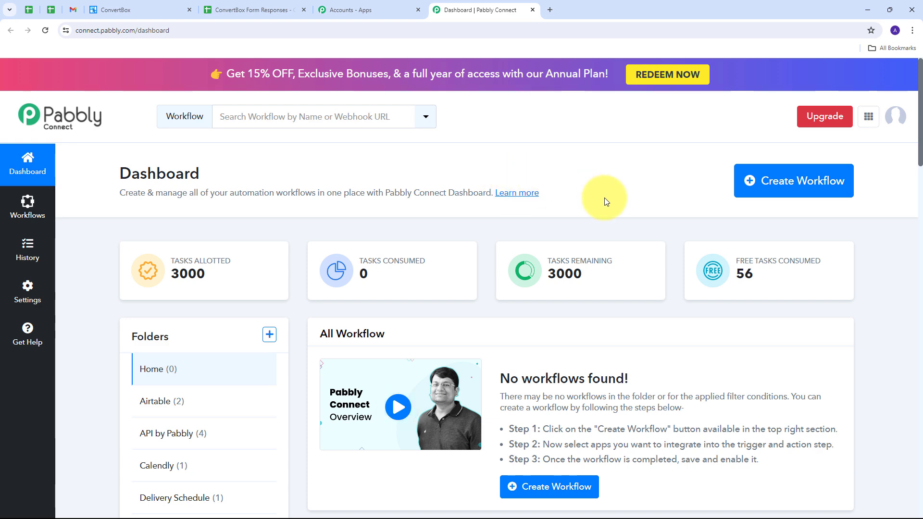
Create the workflow 'Add ConvertBox Form Responses in Google Sheets' in the Google Sheets folder.
{"action": "left_click", "coordinate": [751, 188]}
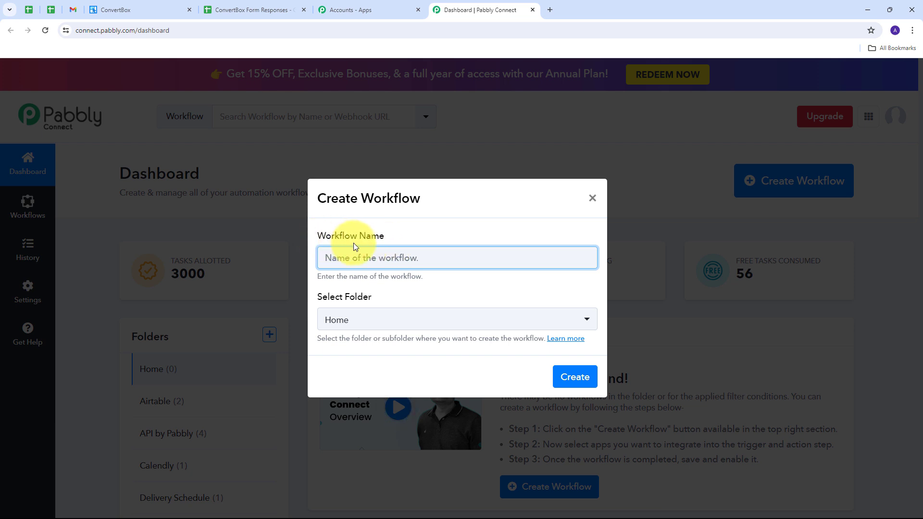
{"action": "type", "text": "Add ConvertBox Form Responses in Google Sheets"}
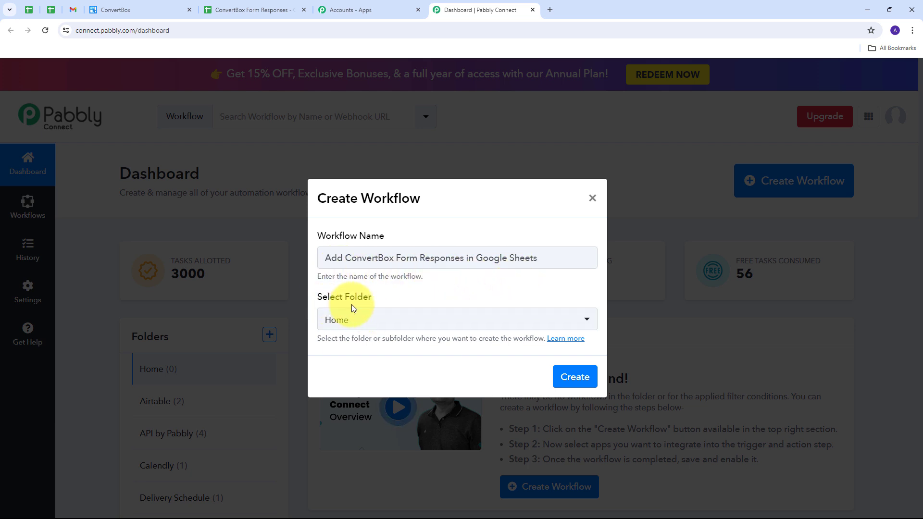
{"action": "left_click", "coordinate": [410, 319]}
{"action": "scroll", "coordinate": [439, 191], "scroll_direction": "down", "scroll_amount": 3}
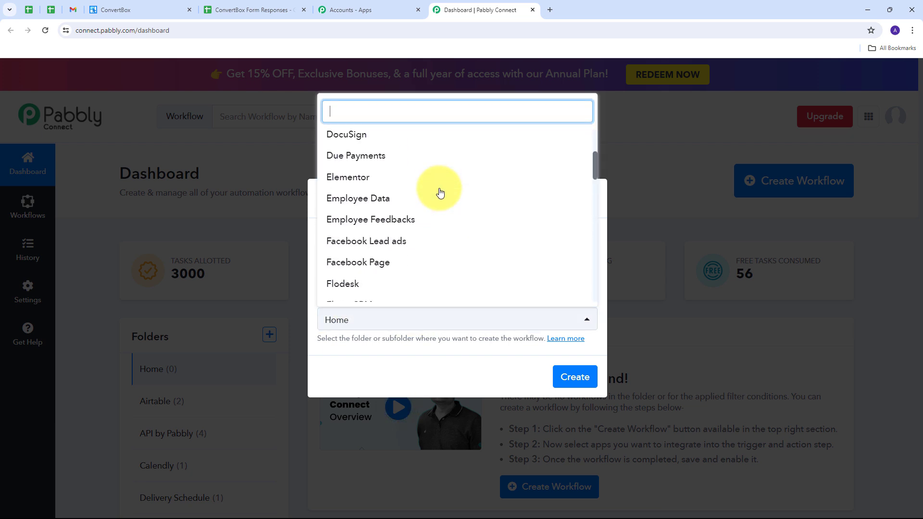
{"action": "scroll", "coordinate": [440, 192], "scroll_direction": "down", "scroll_amount": 5}
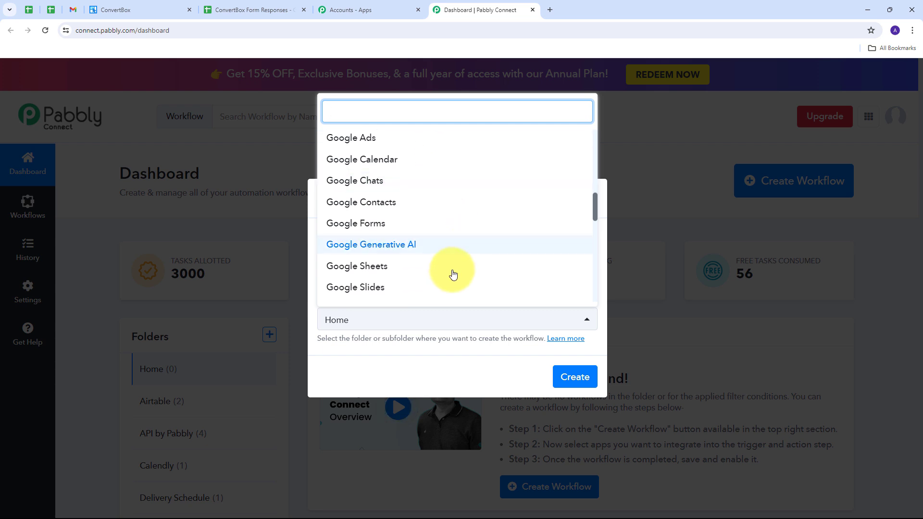
{"action": "left_click", "coordinate": [366, 268]}
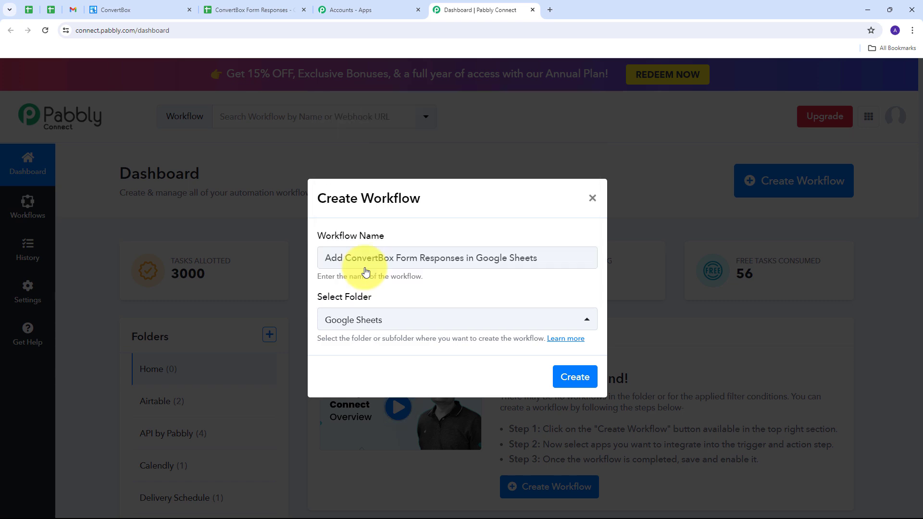
{"action": "left_click", "coordinate": [567, 380]}
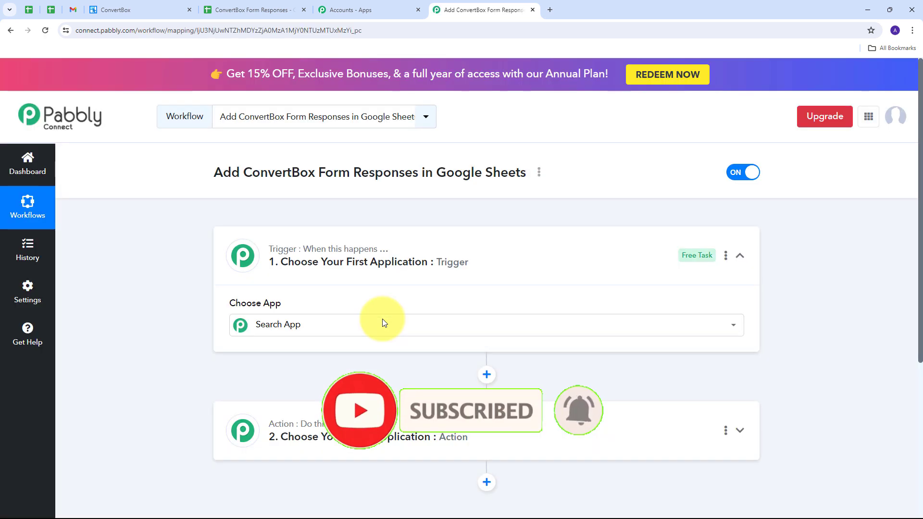
Load the workflow editor and scroll to view the empty Trigger and Action steps.
{"action": "left_click", "coordinate": [382, 319]}
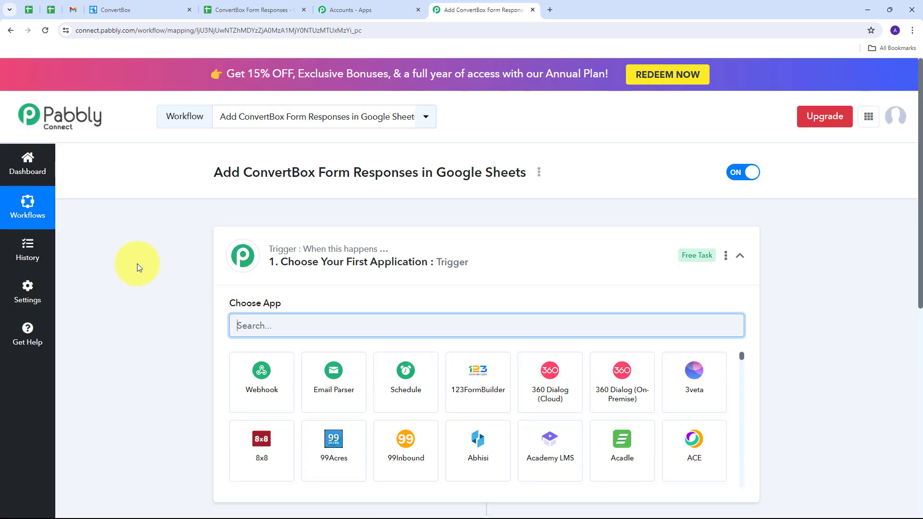
{"action": "scroll", "coordinate": [137, 264], "scroll_direction": "down", "scroll_amount": 3}
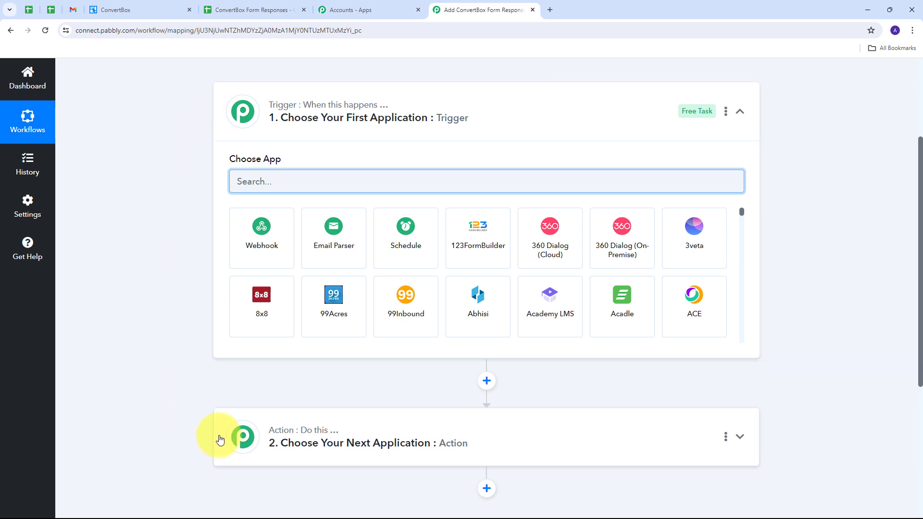
{"action": "mouse_move", "coordinate": [368, 108]}
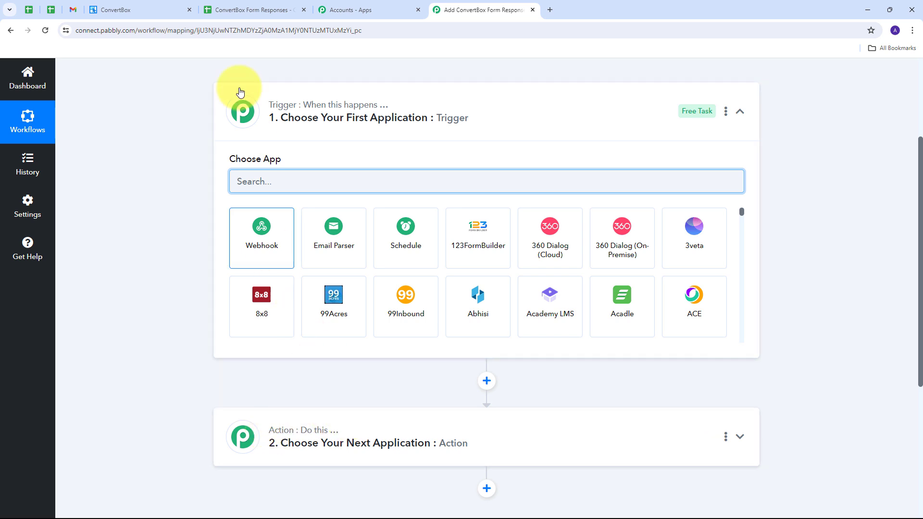
{"action": "mouse_move", "coordinate": [274, 107]}
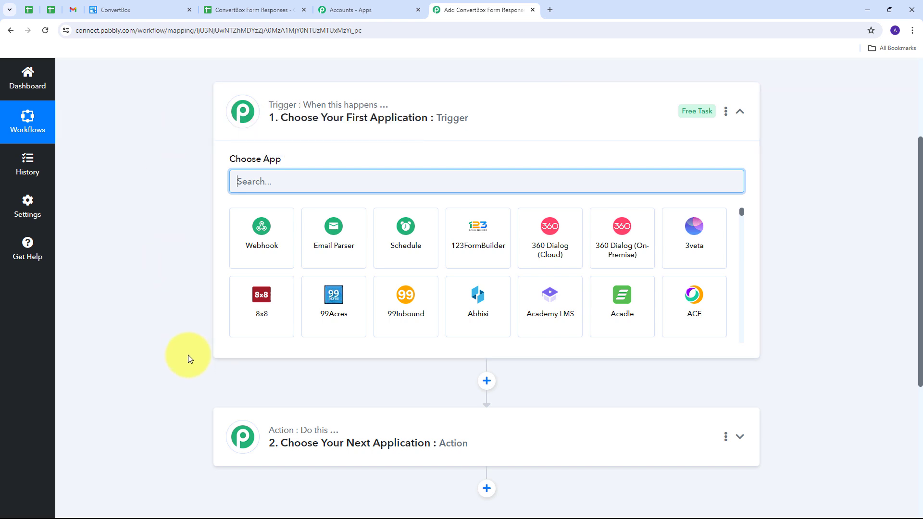
{"action": "mouse_move", "coordinate": [274, 438]}
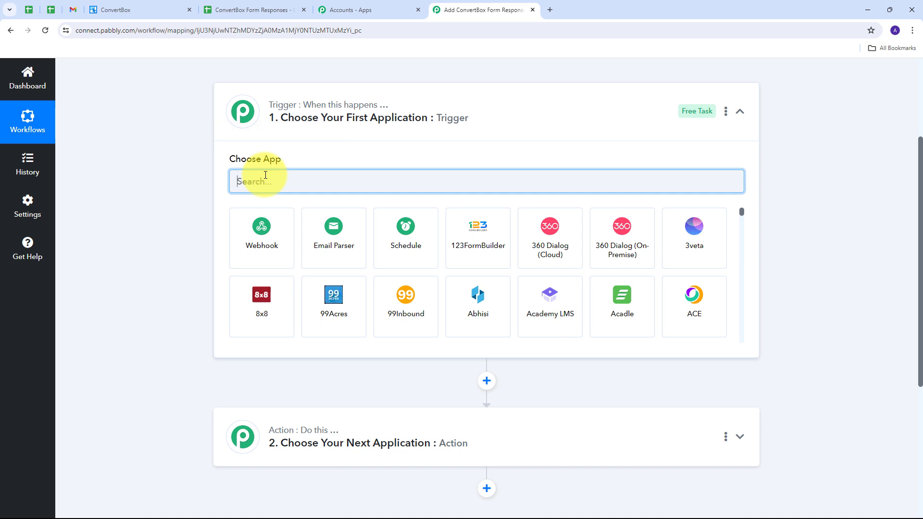
Set the trigger app to ConvertBox with the New Lead Submission event.
{"action": "type", "text": "ConvertBox"}
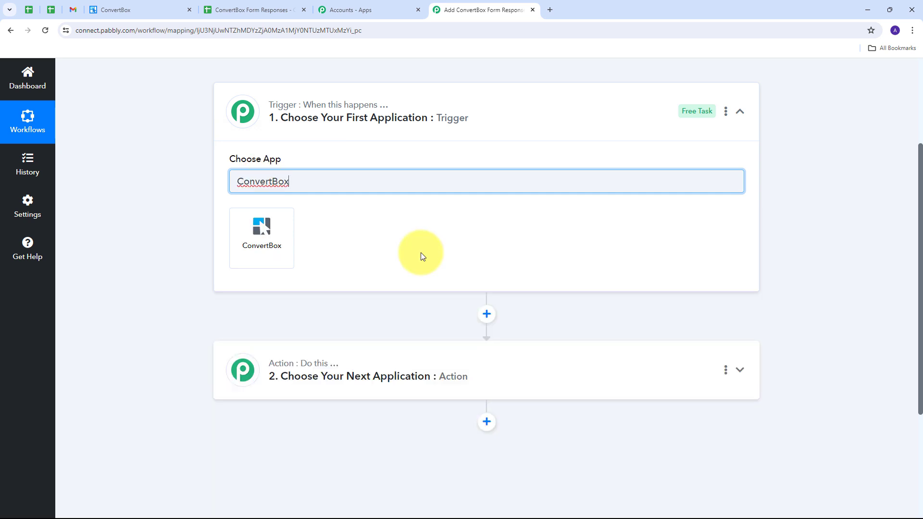
{"action": "left_click", "coordinate": [259, 232]}
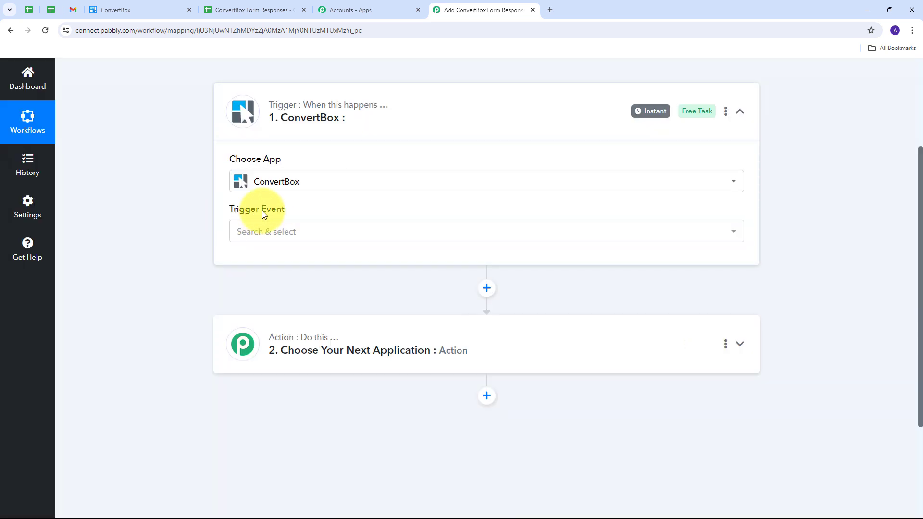
{"action": "left_click", "coordinate": [435, 231]}
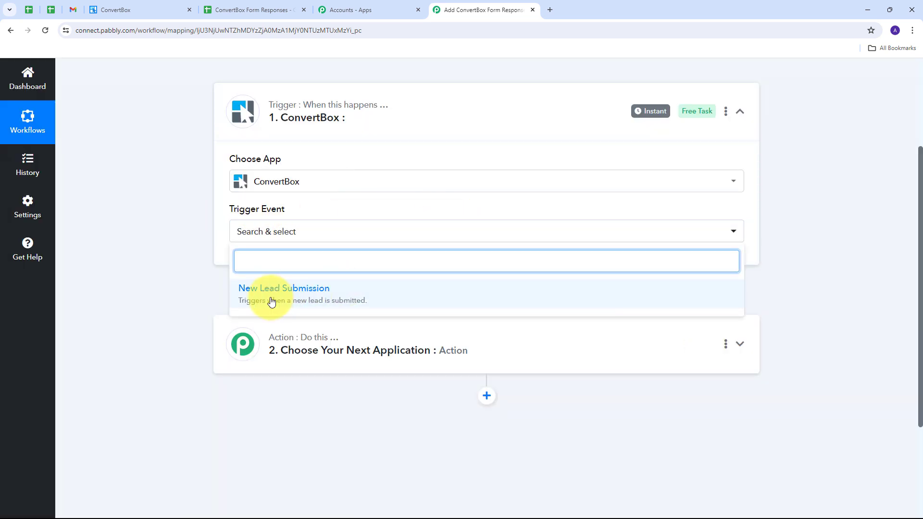
{"action": "left_click", "coordinate": [294, 293]}
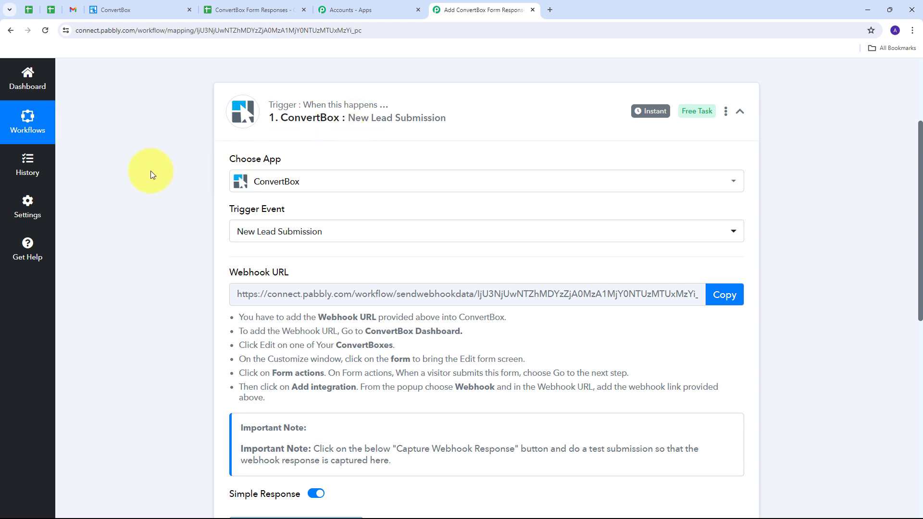
Copy the trigger's webhook URL and switch to the ConvertBox dashboard.
{"action": "left_click_drag", "start_coordinate": [224, 272], "coordinate": [311, 272]}
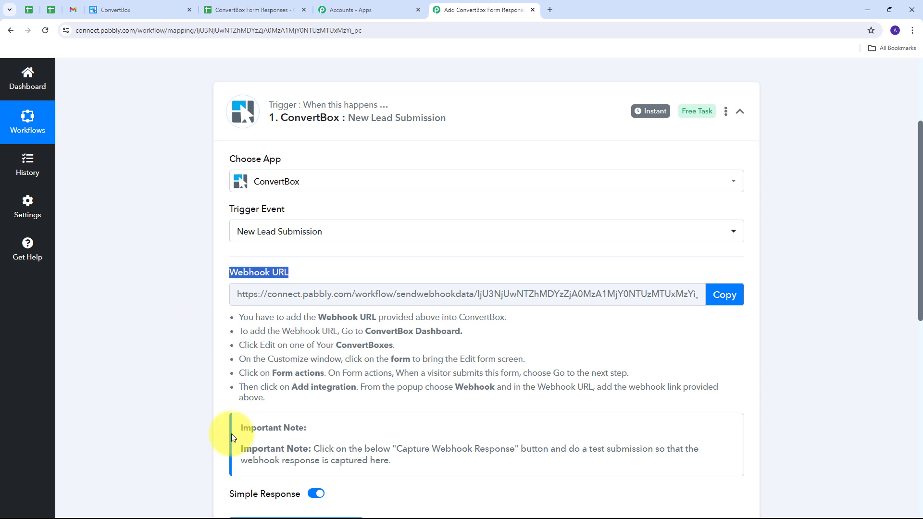
{"action": "left_click_drag", "start_coordinate": [243, 317], "coordinate": [682, 420]}
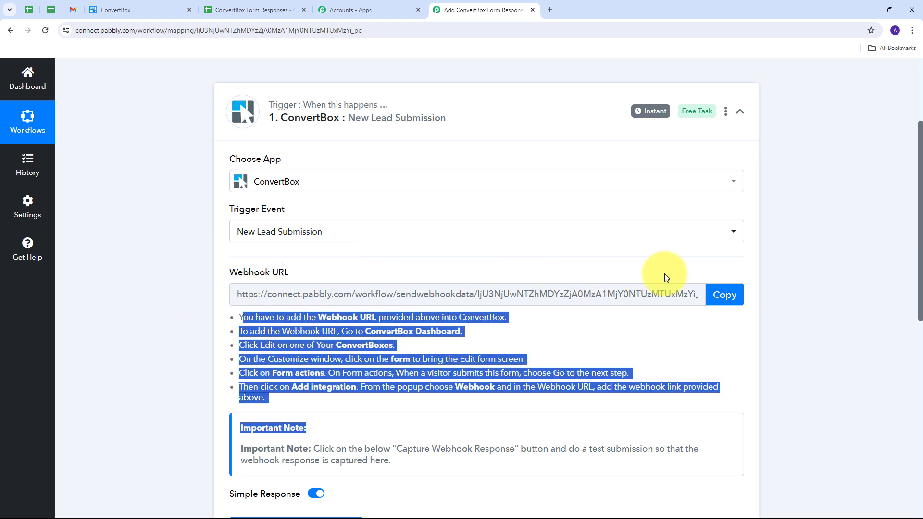
{"action": "left_click", "coordinate": [724, 294]}
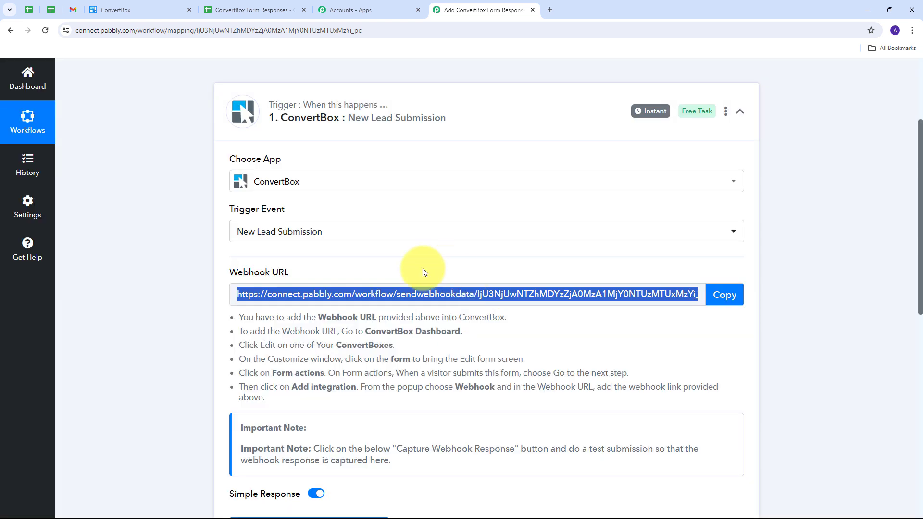
{"action": "left_click", "coordinate": [116, 10]}
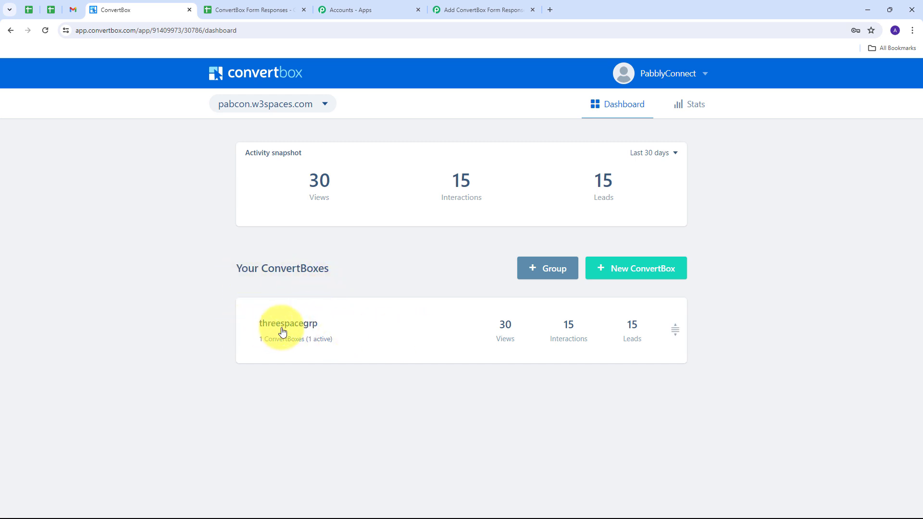
Open the thereespacesbox in the threespacegrp group and select its Java course form.
{"action": "left_click", "coordinate": [405, 325]}
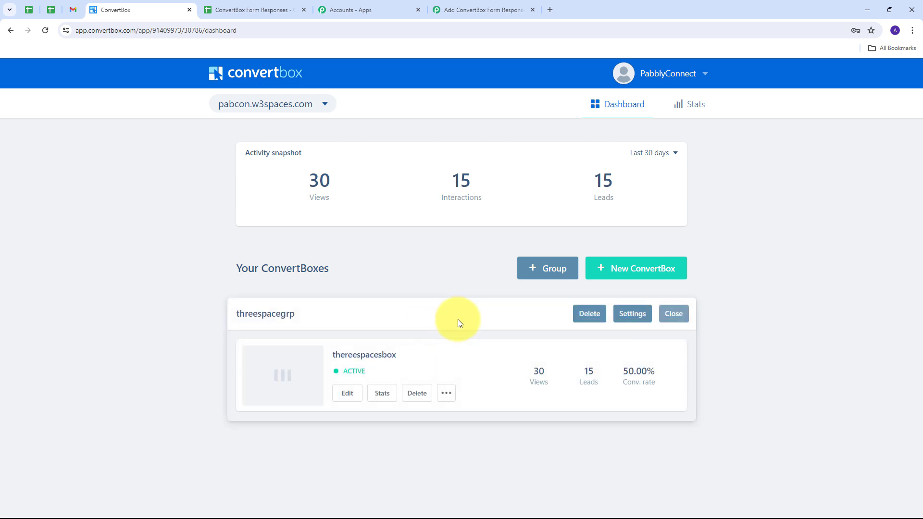
{"action": "left_click", "coordinate": [346, 394]}
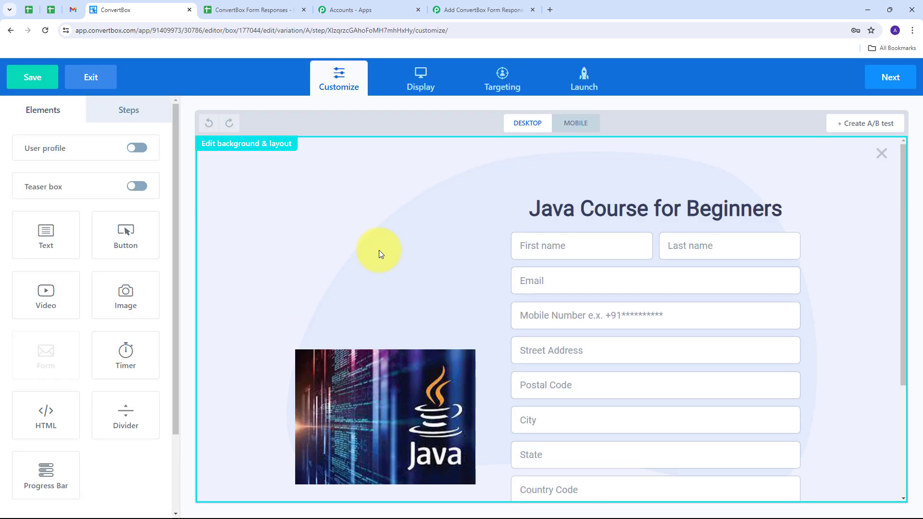
{"action": "scroll", "coordinate": [464, 217], "scroll_direction": "down", "scroll_amount": 1}
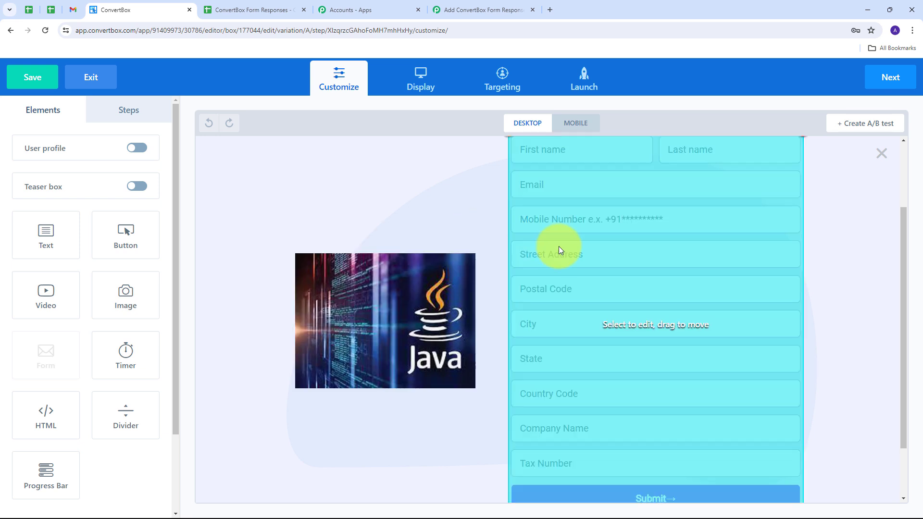
{"action": "scroll", "coordinate": [454, 200], "scroll_direction": "up", "scroll_amount": 1}
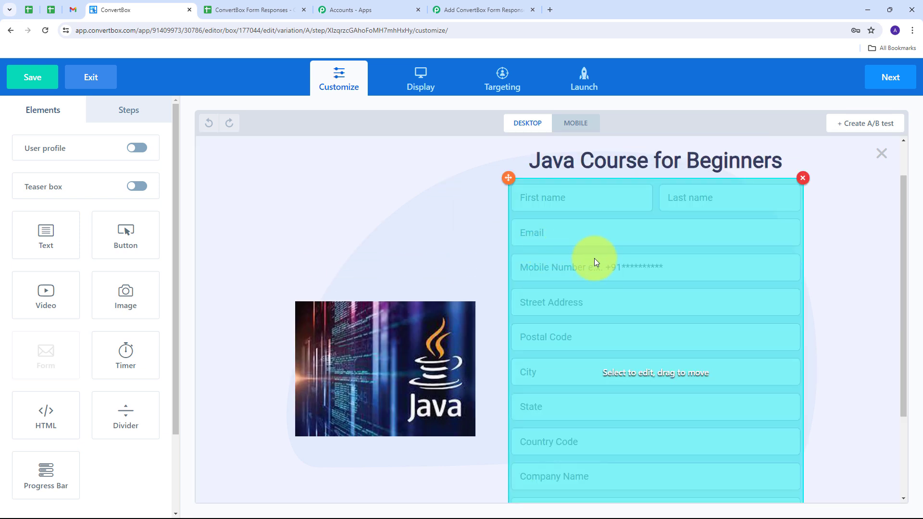
{"action": "left_click", "coordinate": [594, 260]}
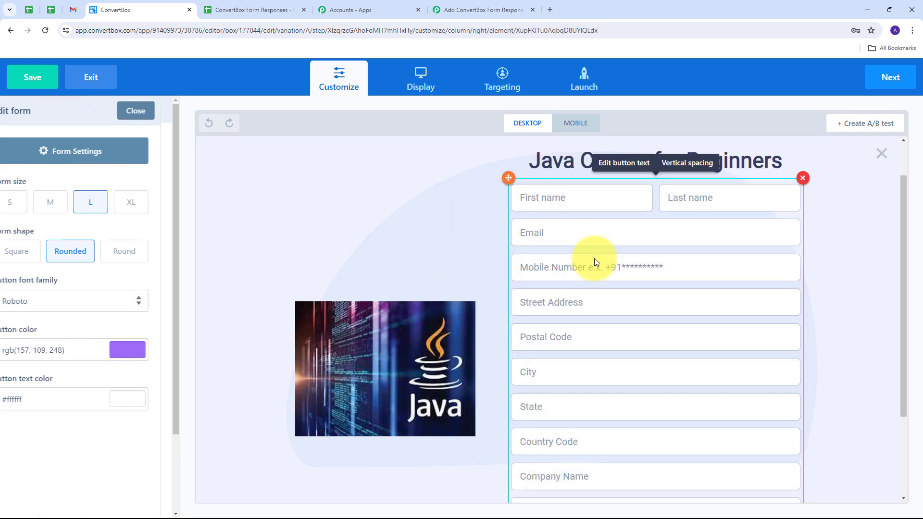
In Form Settings, keep 'Go to next step' as the after-submit action.
{"action": "left_click", "coordinate": [95, 160]}
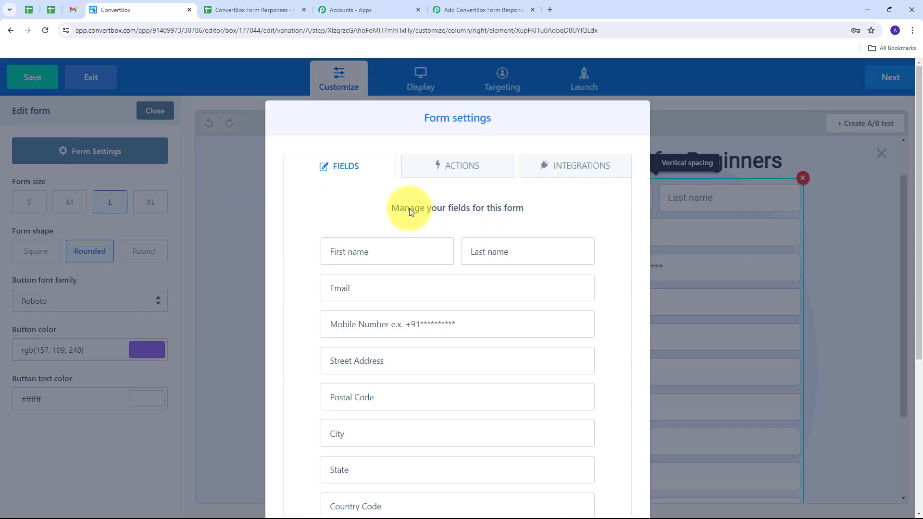
{"action": "left_click", "coordinate": [454, 166]}
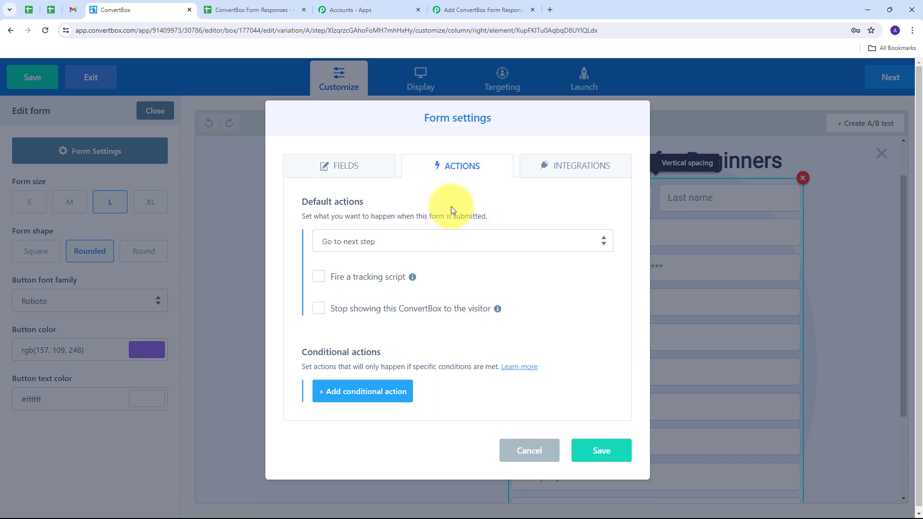
{"action": "left_click", "coordinate": [486, 243]}
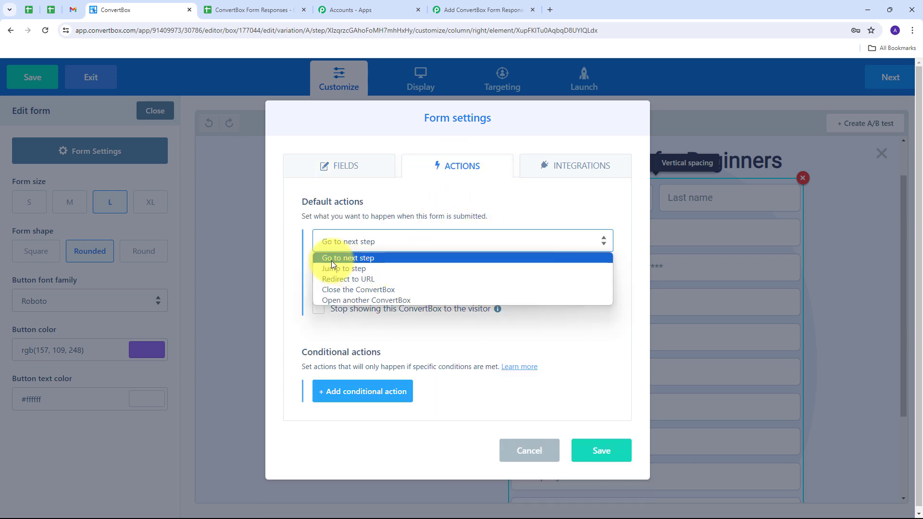
{"action": "left_click", "coordinate": [365, 259]}
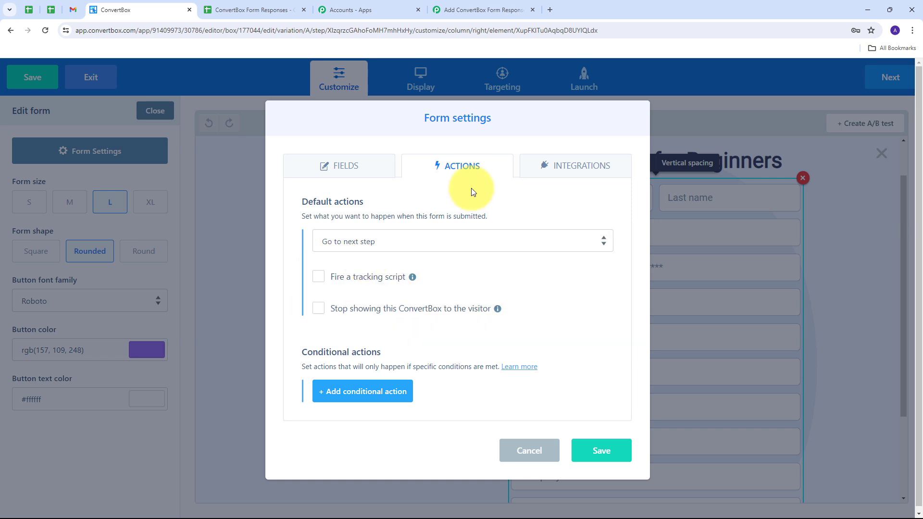
Add a Webhooks integration with the pasted Pabbly Connect URL and save the form settings.
{"action": "left_click", "coordinate": [569, 168]}
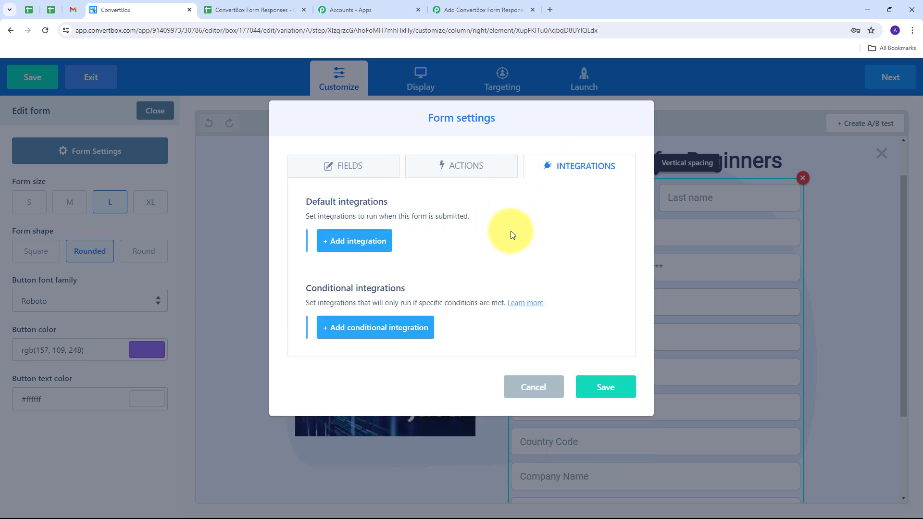
{"action": "left_click", "coordinate": [355, 248]}
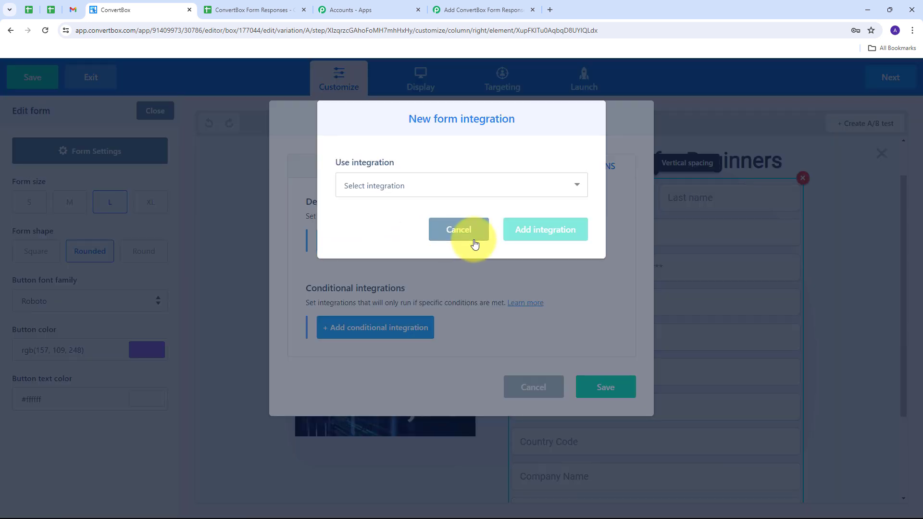
{"action": "left_click", "coordinate": [560, 186]}
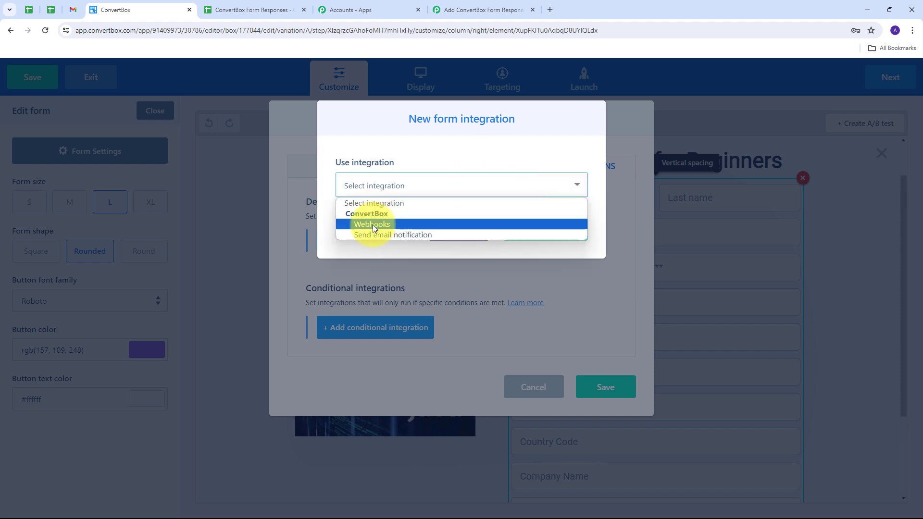
{"action": "left_click", "coordinate": [373, 224]}
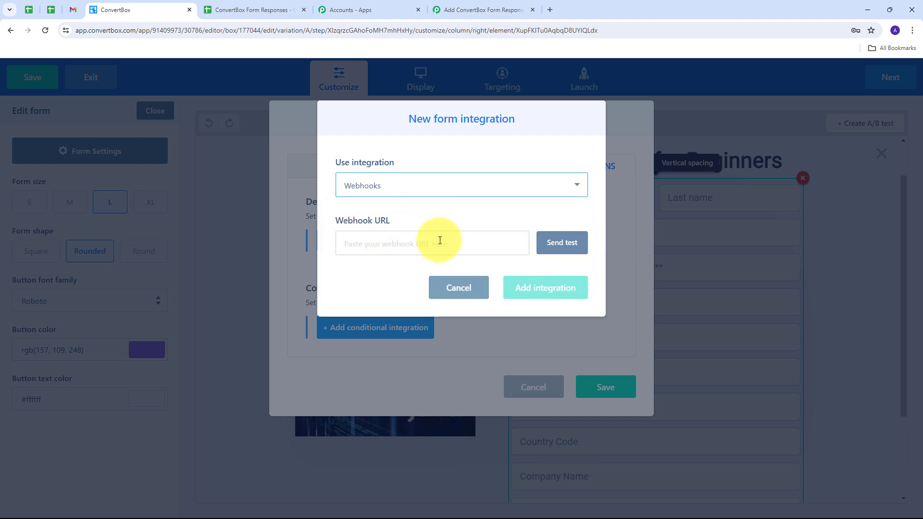
{"action": "left_click", "coordinate": [354, 244]}
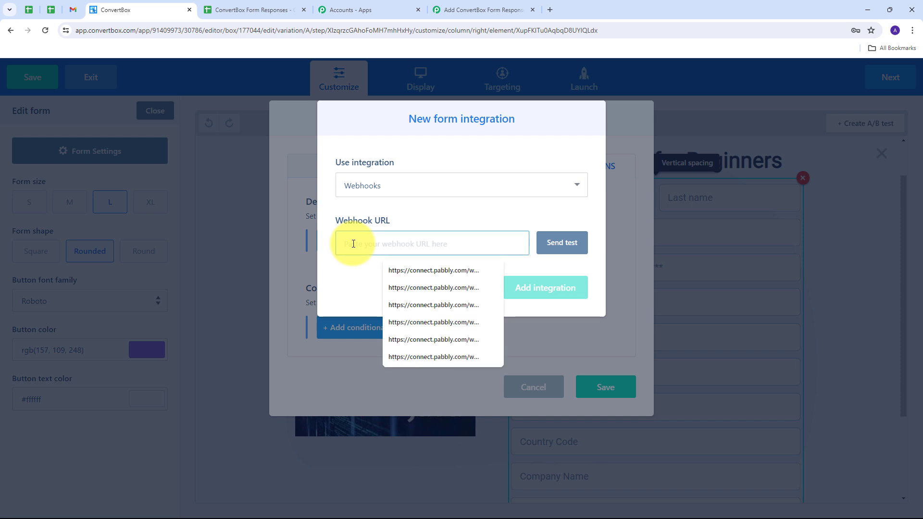
{"action": "key", "text": "ctrl+v"}
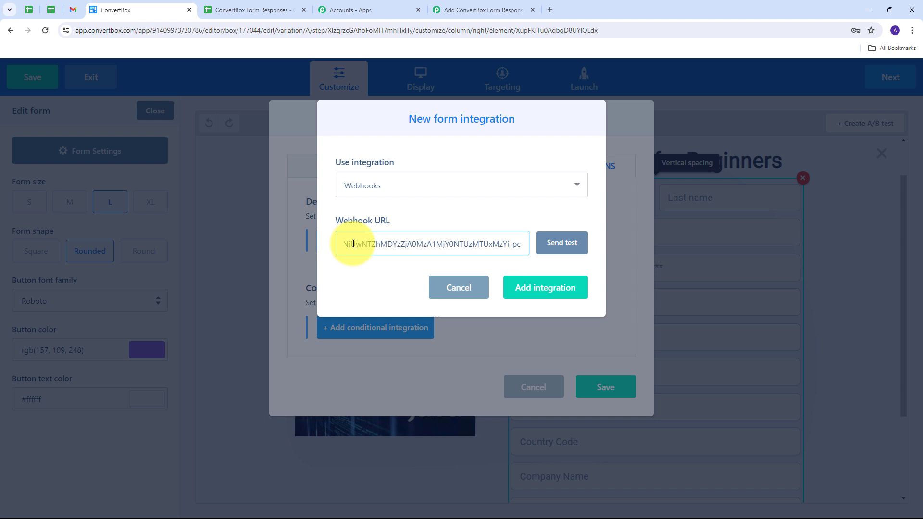
{"action": "left_click", "coordinate": [549, 298]}
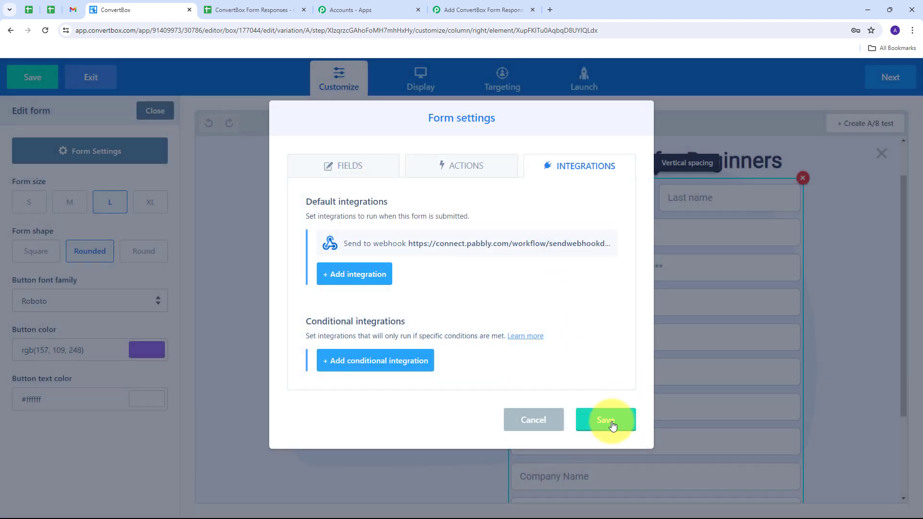
{"action": "left_click", "coordinate": [608, 421]}
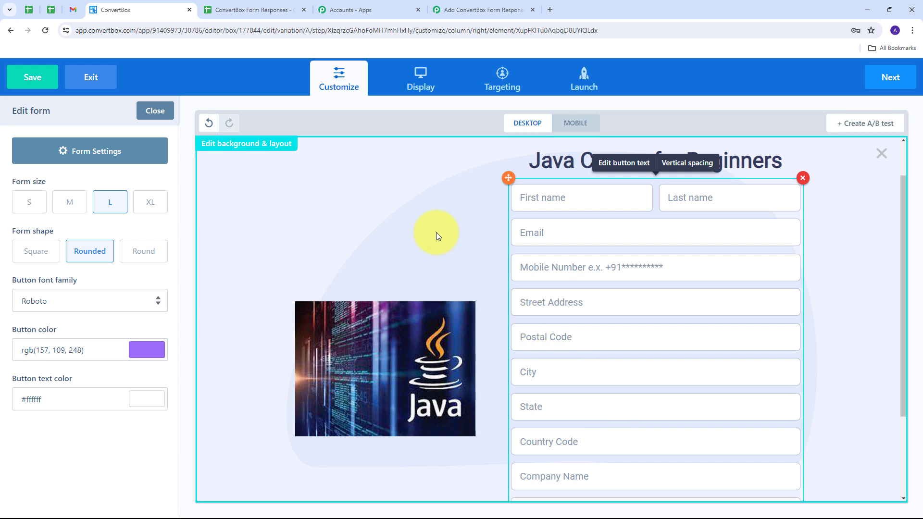
Advance through Display, Targeting and Launch, finish the box, and return to the dashboard.
{"action": "left_click", "coordinate": [882, 78]}
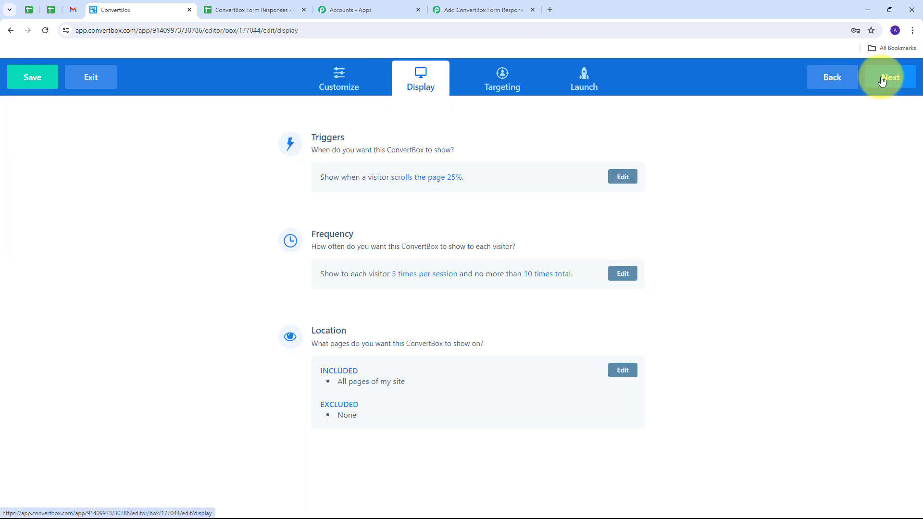
{"action": "left_click", "coordinate": [882, 79]}
{"action": "left_click", "coordinate": [884, 79]}
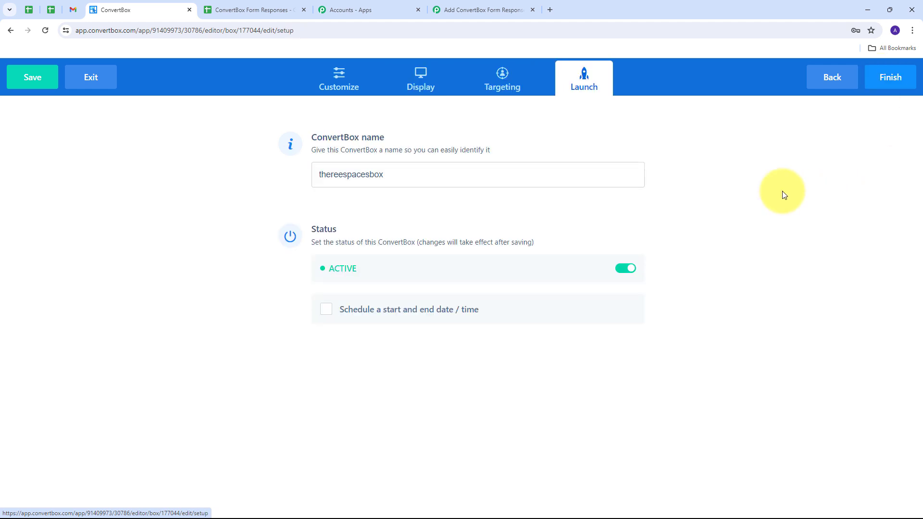
{"action": "left_click", "coordinate": [889, 83]}
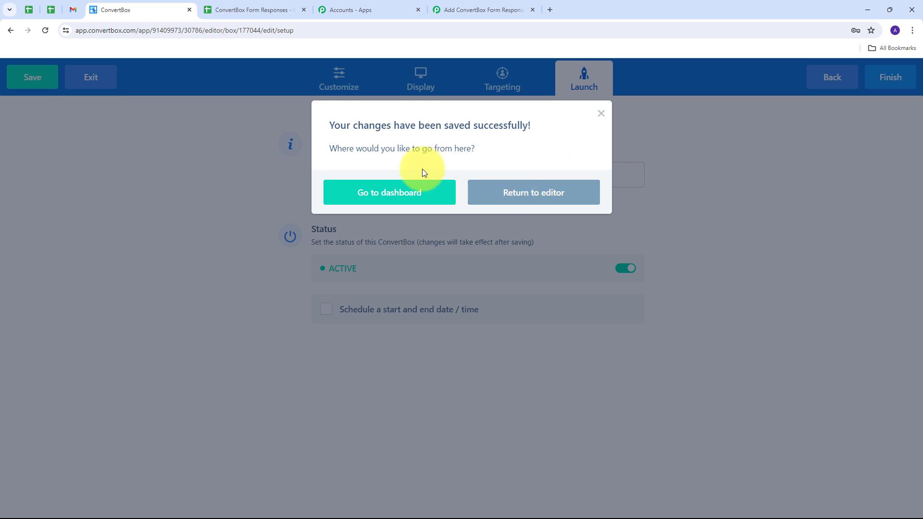
{"action": "left_click", "coordinate": [377, 194]}
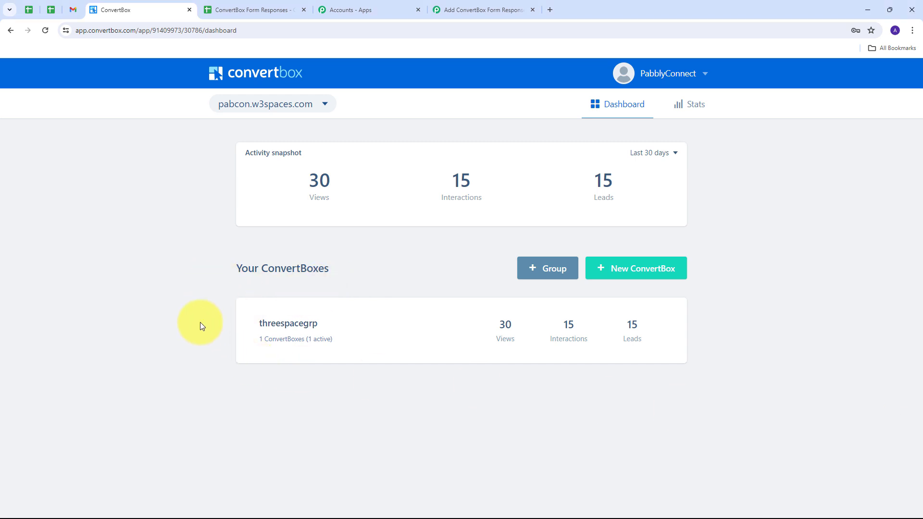
Return to the Pabbly Connect workflow and scroll down to the webhook capture area.
{"action": "left_click", "coordinate": [483, 10]}
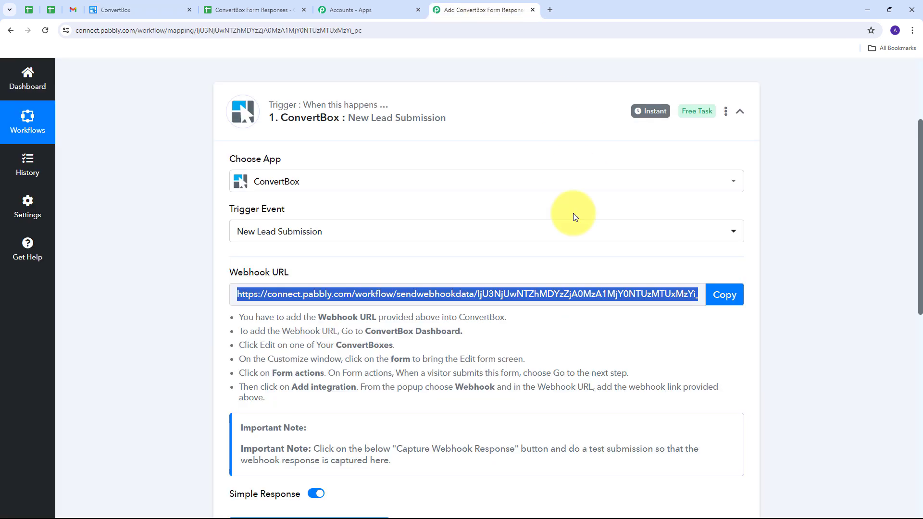
{"action": "scroll", "coordinate": [574, 217], "scroll_direction": "down", "scroll_amount": 3}
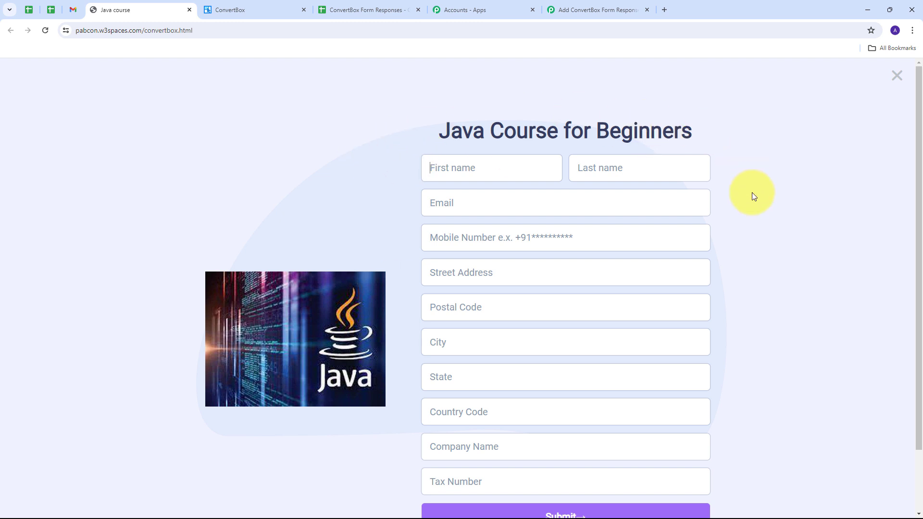
Enter the test lead's first and last name, e-mail, mobile number and street address.
{"action": "scroll", "coordinate": [390, 226], "scroll_direction": "down", "scroll_amount": 1}
{"action": "left_click", "coordinate": [461, 127]}
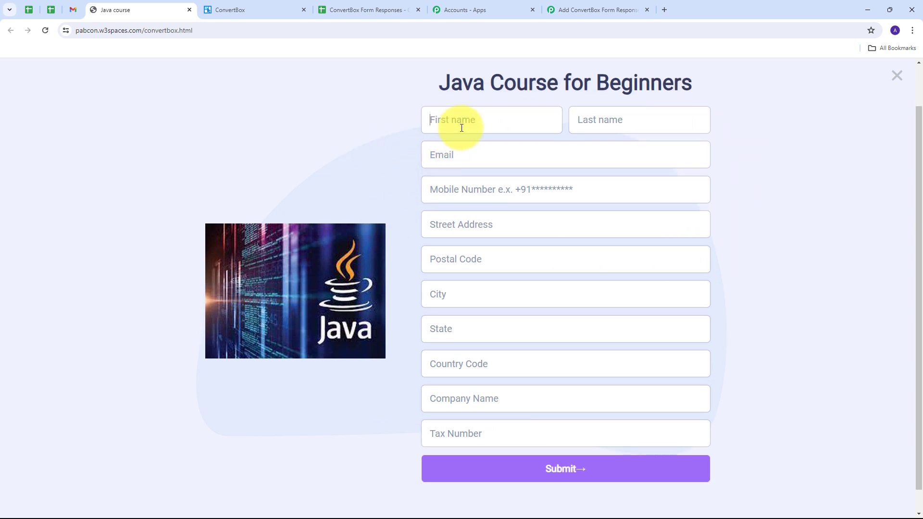
{"action": "type", "text": "Demo"}
{"action": "key", "text": "Tab"}
{"action": "type", "text": "U"}
{"action": "type", "text": "ser"}
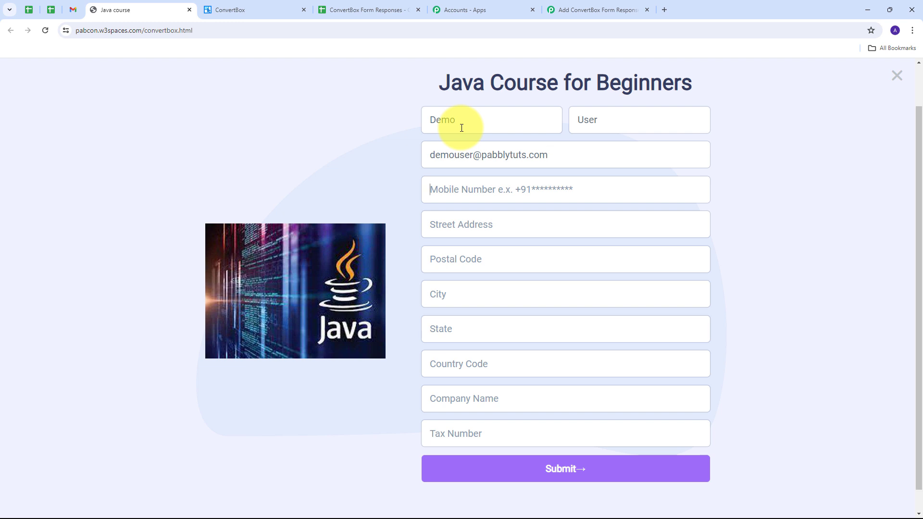
{"action": "left_click", "coordinate": [448, 191]}
{"action": "type", "text": "+919696969696"}
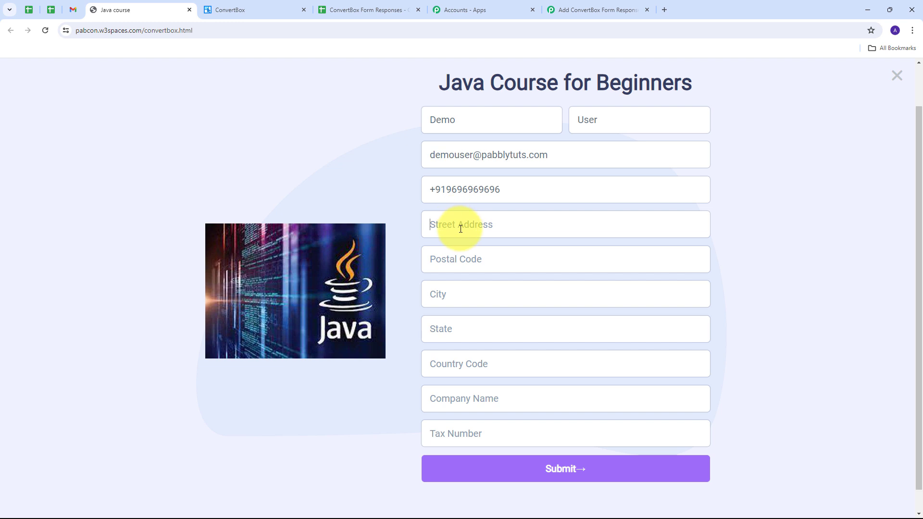
{"action": "type", "text": "OOL"}
{"action": "type", "text": " Street"}
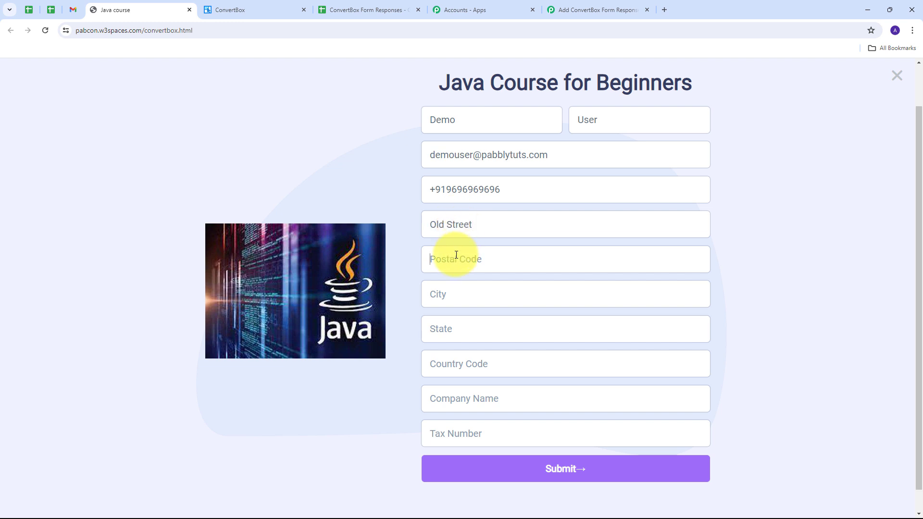
Fill in postal code, city, state, country code, company 'Pabbly' and tax number, then submit.
{"action": "left_click", "coordinate": [456, 254]}
{"action": "type", "text": "411111"}
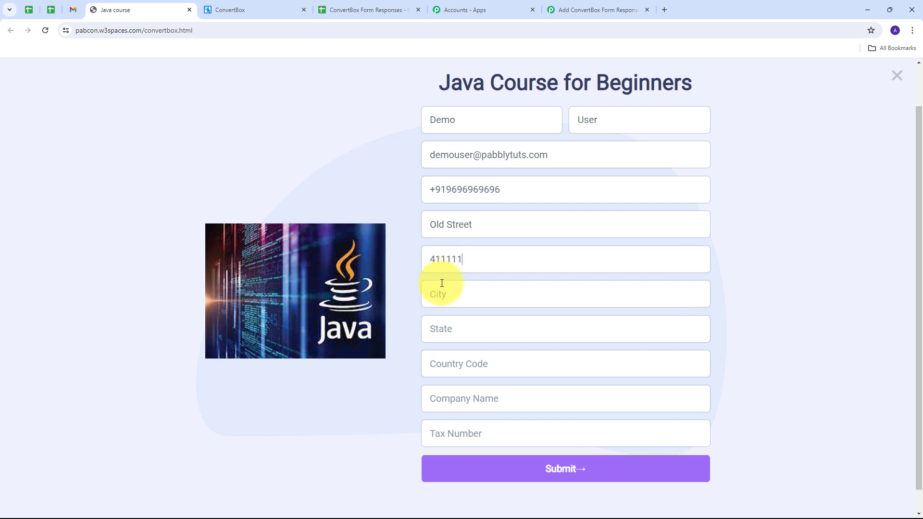
{"action": "left_click", "coordinate": [442, 285]}
{"action": "type", "text": "Bhopal"}
{"action": "left_click", "coordinate": [447, 331]}
{"action": "type", "text": "MP"}
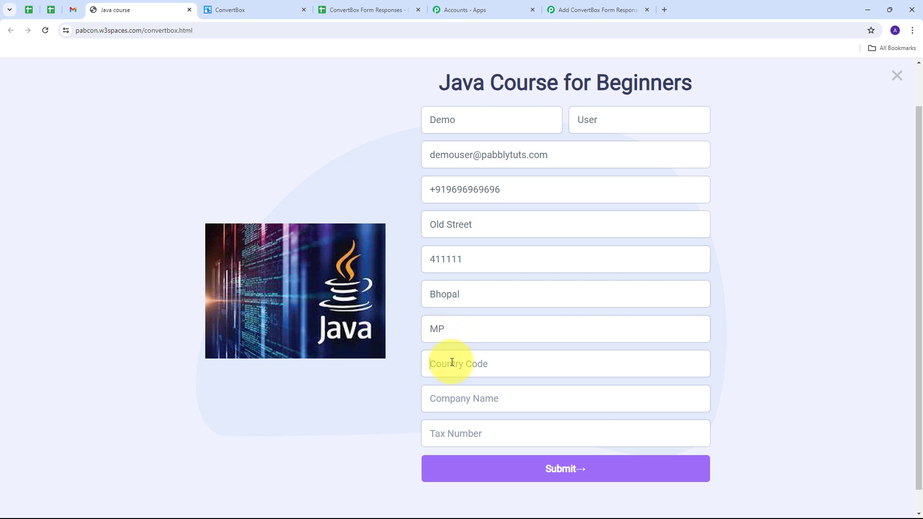
{"action": "type", "text": "IN"}
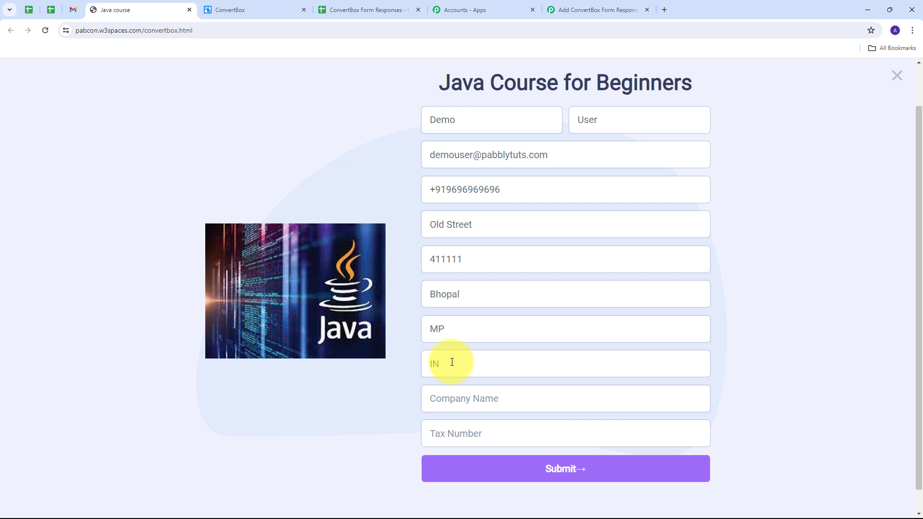
{"action": "left_click", "coordinate": [465, 402]}
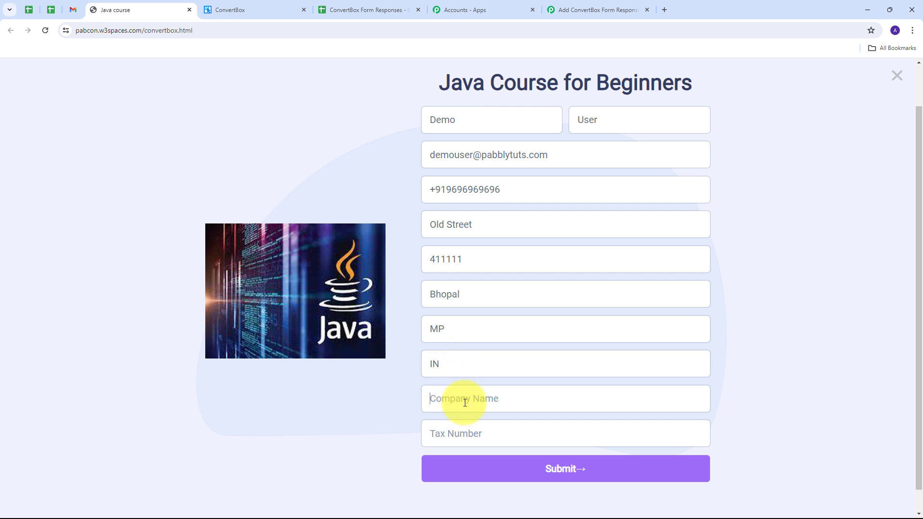
{"action": "type", "text": "Pabbly"}
{"action": "left_click", "coordinate": [509, 432]}
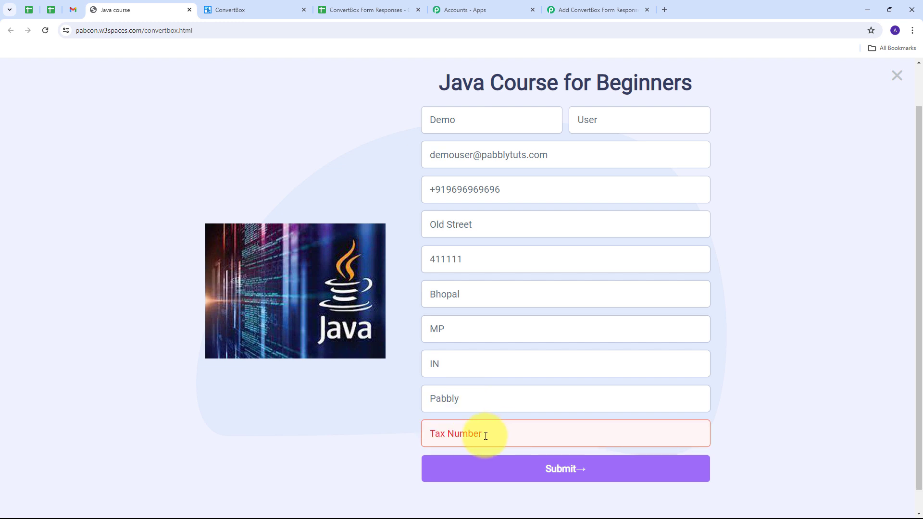
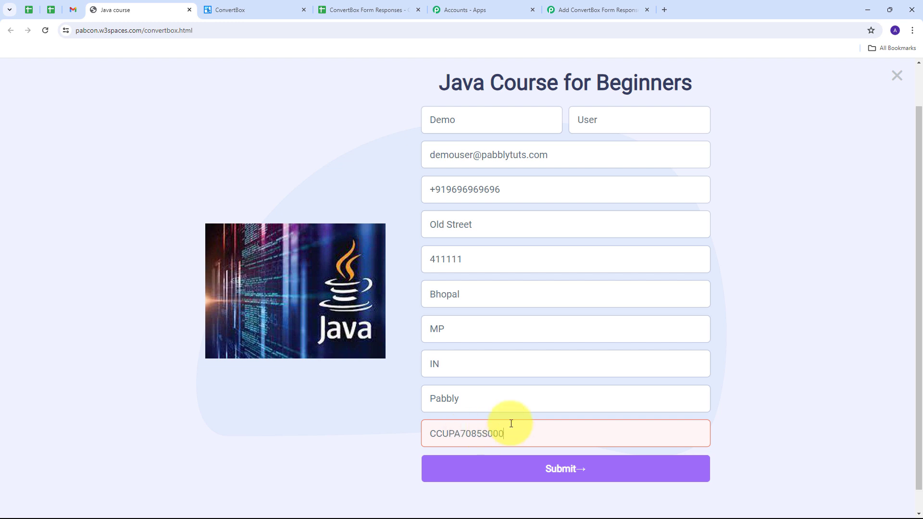
{"action": "left_click", "coordinate": [557, 470]}
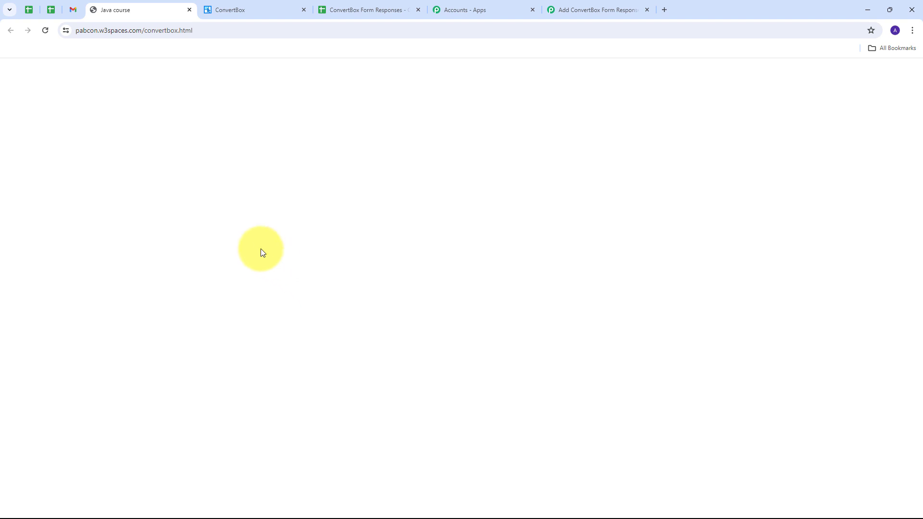
{"action": "left_click", "coordinate": [570, 10]}
{"action": "scroll", "coordinate": [463, 278], "scroll_direction": "down", "scroll_amount": 2}
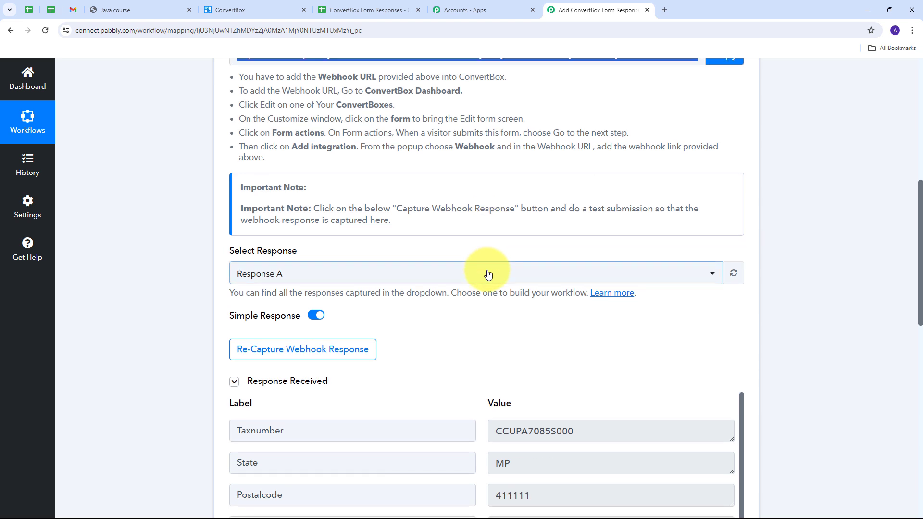
{"action": "scroll", "coordinate": [481, 281], "scroll_direction": "down", "scroll_amount": 2}
{"action": "scroll", "coordinate": [481, 281], "scroll_direction": "down", "scroll_amount": 3}
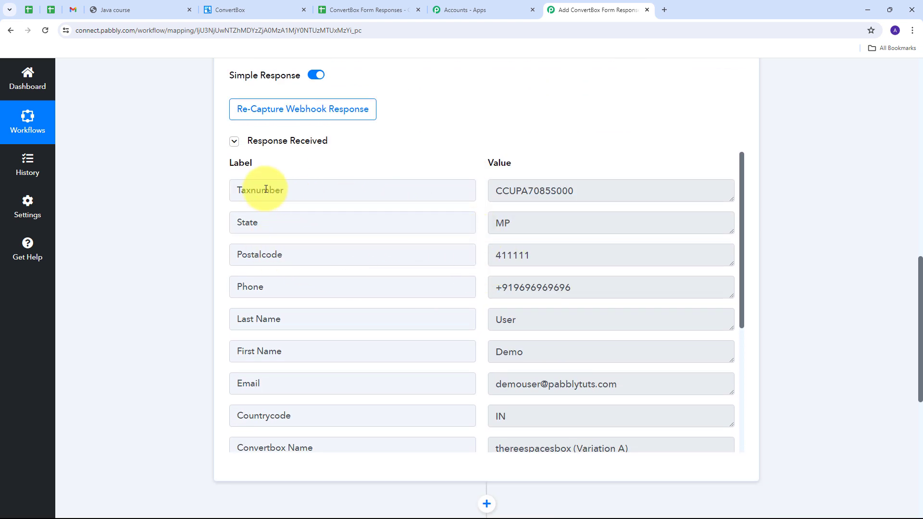
{"action": "left_click", "coordinate": [614, 194]}
{"action": "double_click", "coordinate": [613, 194]}
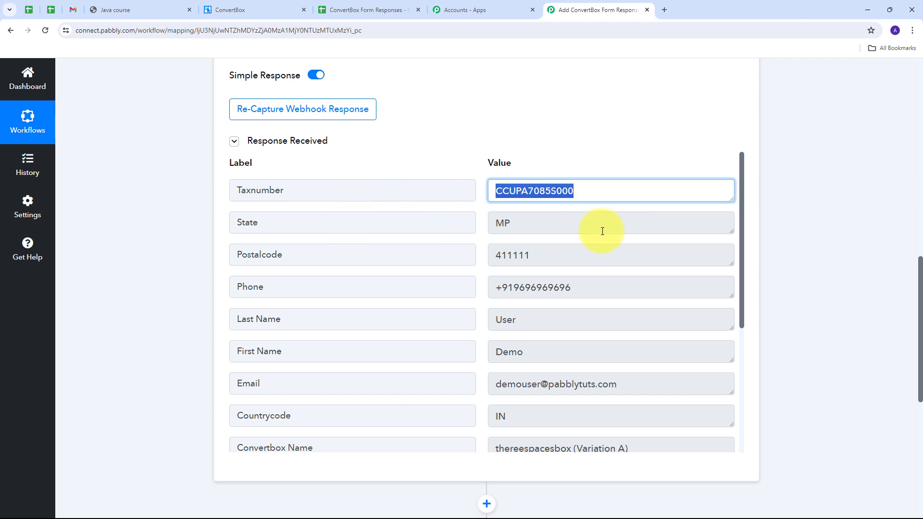
{"action": "double_click", "coordinate": [599, 231]}
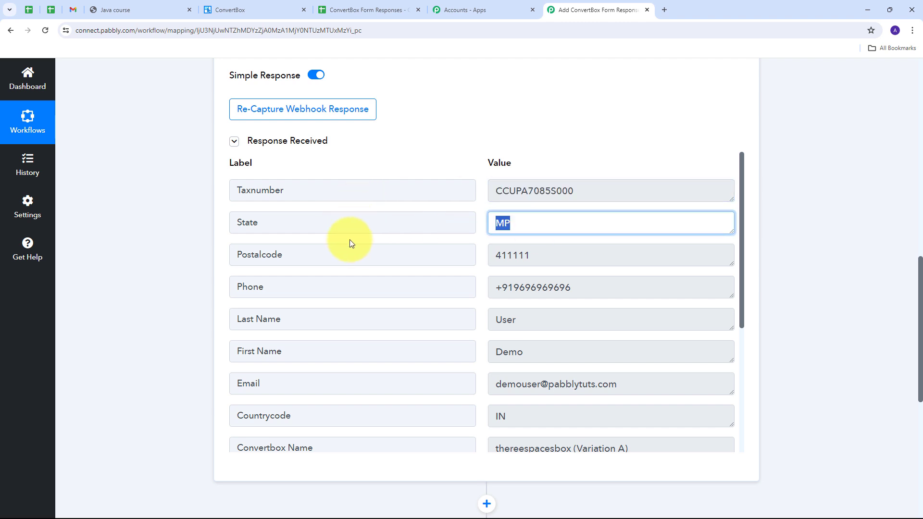
{"action": "double_click", "coordinate": [603, 258]}
{"action": "double_click", "coordinate": [529, 287]}
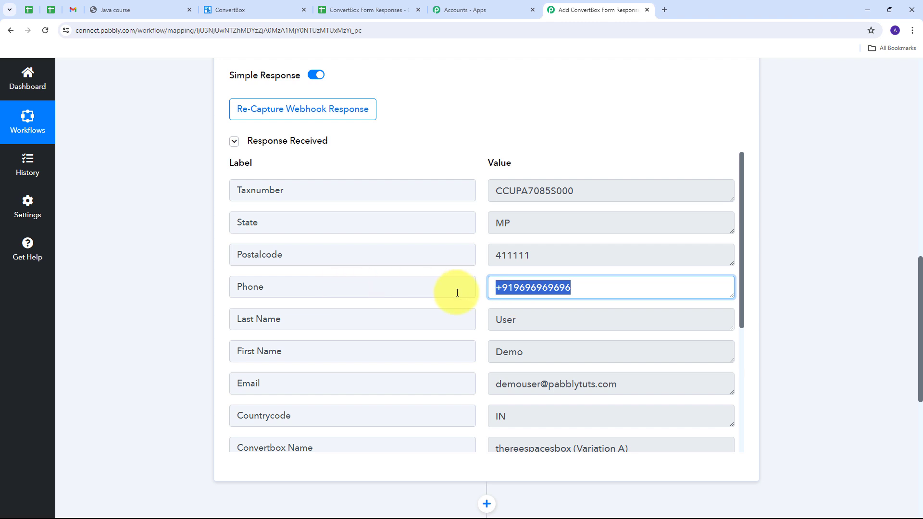
{"action": "scroll", "coordinate": [332, 315], "scroll_direction": "down", "scroll_amount": 1}
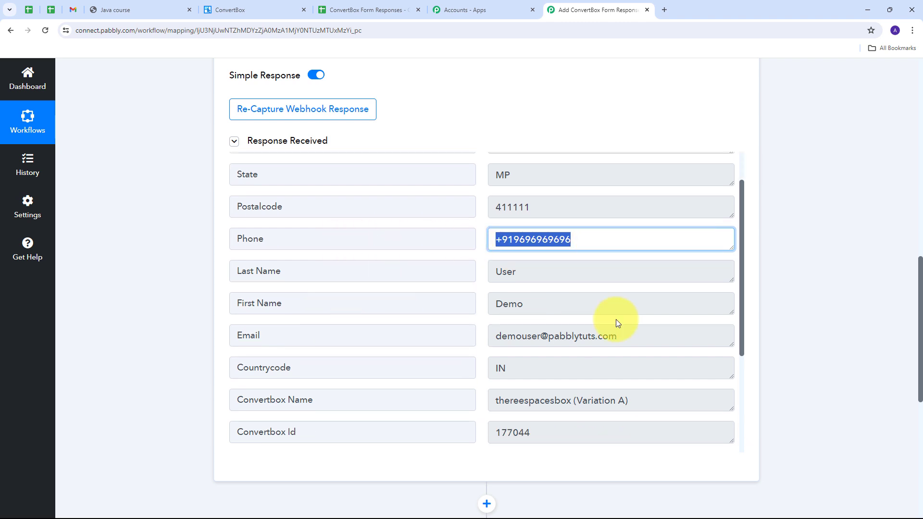
{"action": "double_click", "coordinate": [591, 308]}
{"action": "double_click", "coordinate": [579, 270]}
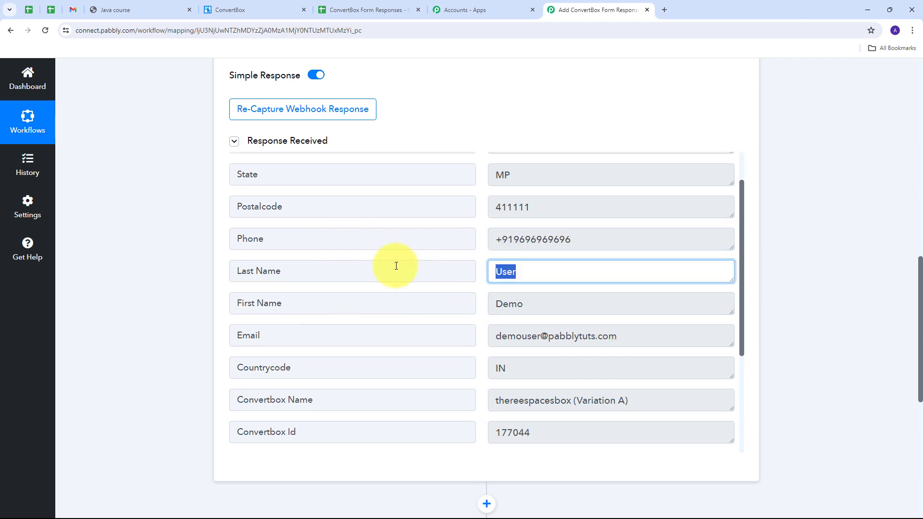
{"action": "scroll", "coordinate": [349, 328], "scroll_direction": "down", "scroll_amount": 1}
{"action": "double_click", "coordinate": [663, 288]}
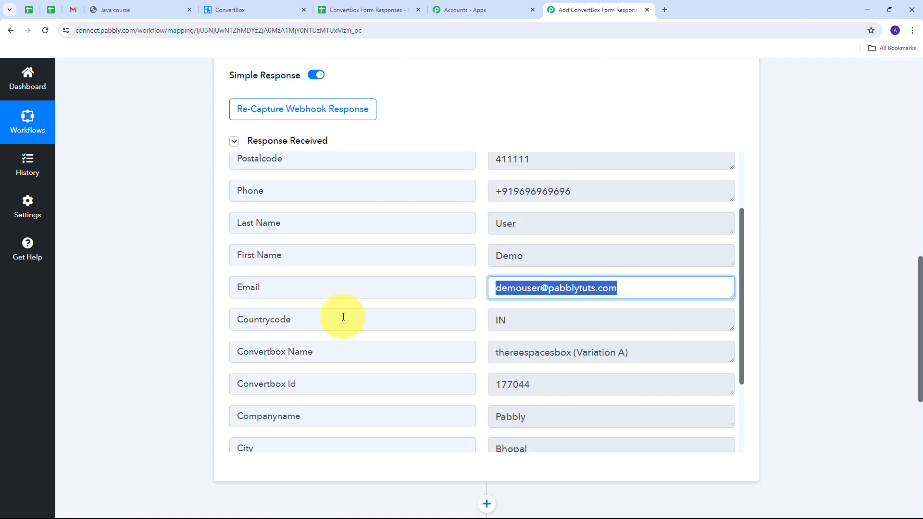
{"action": "scroll", "coordinate": [344, 317], "scroll_direction": "down", "scroll_amount": 1}
{"action": "double_click", "coordinate": [503, 275]}
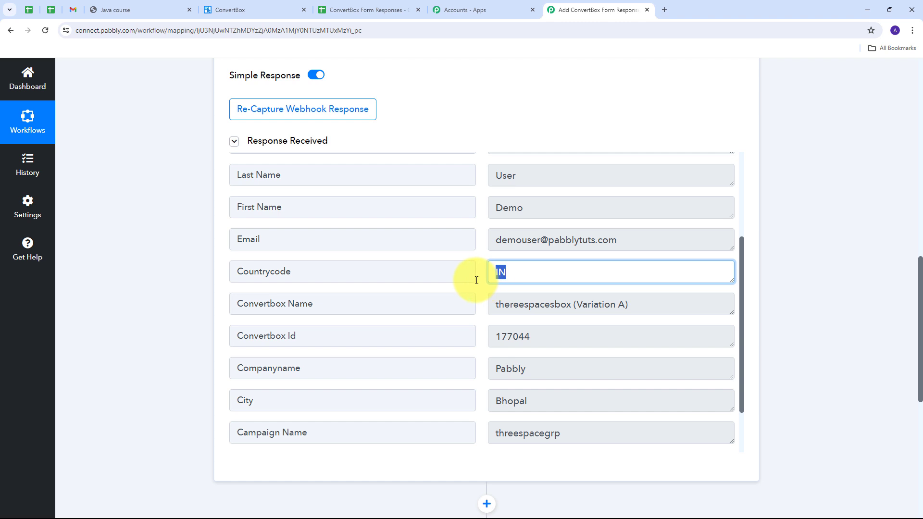
{"action": "scroll", "coordinate": [268, 309], "scroll_direction": "down", "scroll_amount": 1}
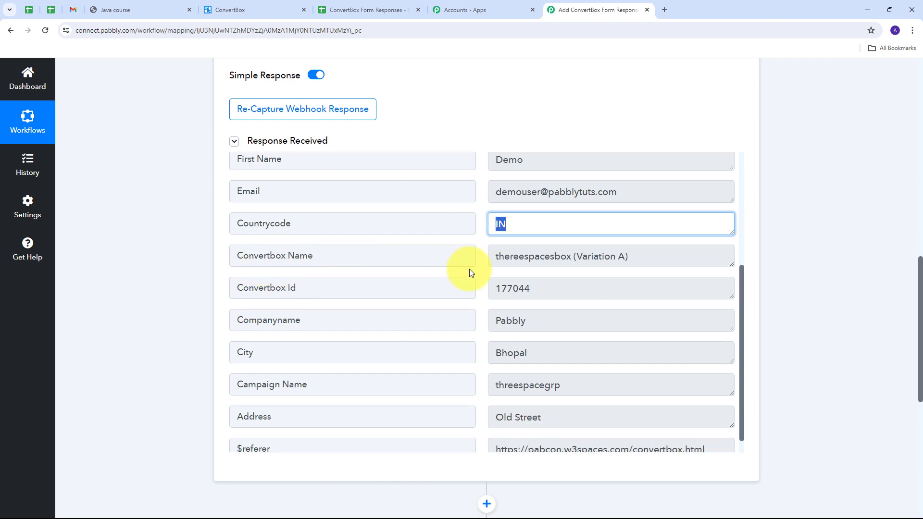
{"action": "double_click", "coordinate": [502, 261]}
{"action": "left_click", "coordinate": [552, 290]}
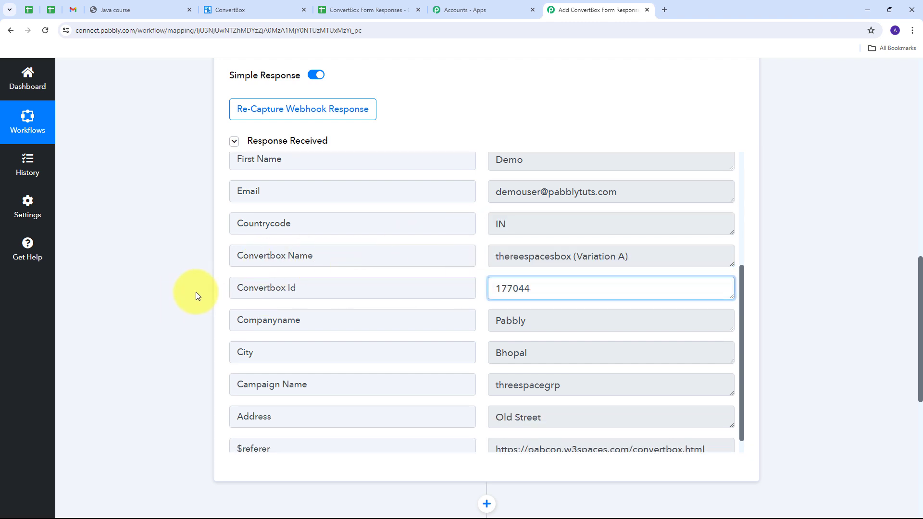
{"action": "double_click", "coordinate": [562, 289]}
{"action": "scroll", "coordinate": [388, 307], "scroll_direction": "down", "scroll_amount": 1}
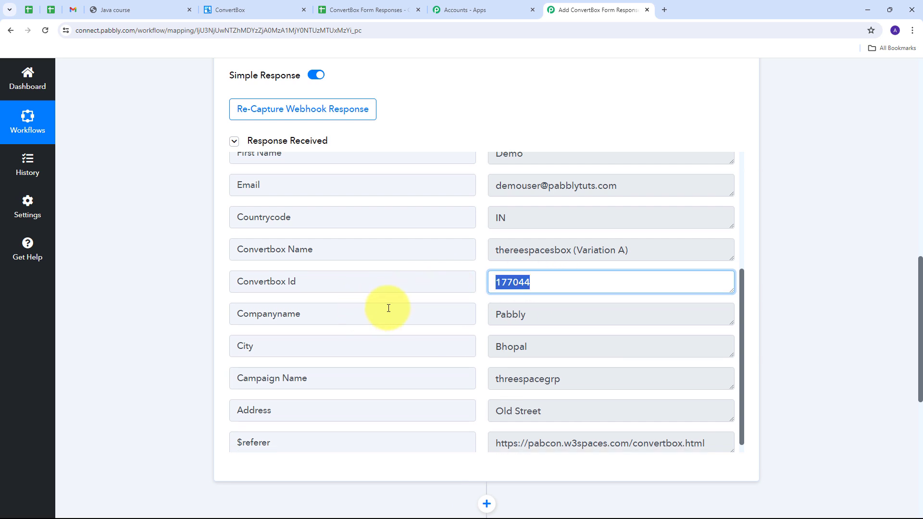
{"action": "double_click", "coordinate": [578, 305]}
{"action": "double_click", "coordinate": [553, 335]}
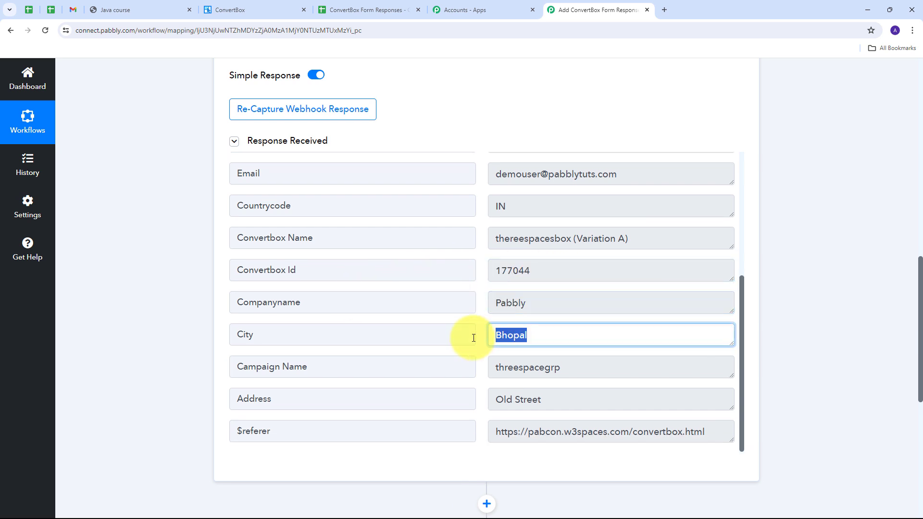
{"action": "left_click", "coordinate": [589, 404]}
{"action": "double_click", "coordinate": [505, 398]}
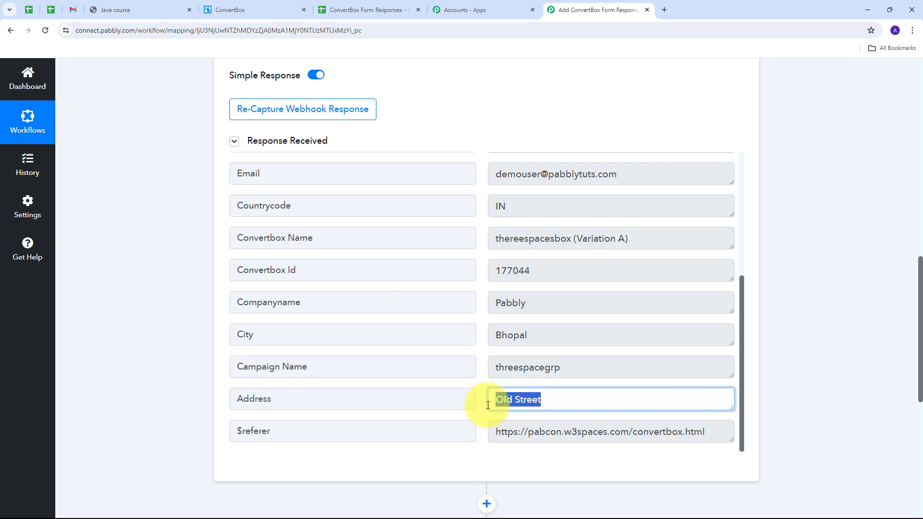
{"action": "scroll", "coordinate": [482, 377], "scroll_direction": "up", "scroll_amount": 5}
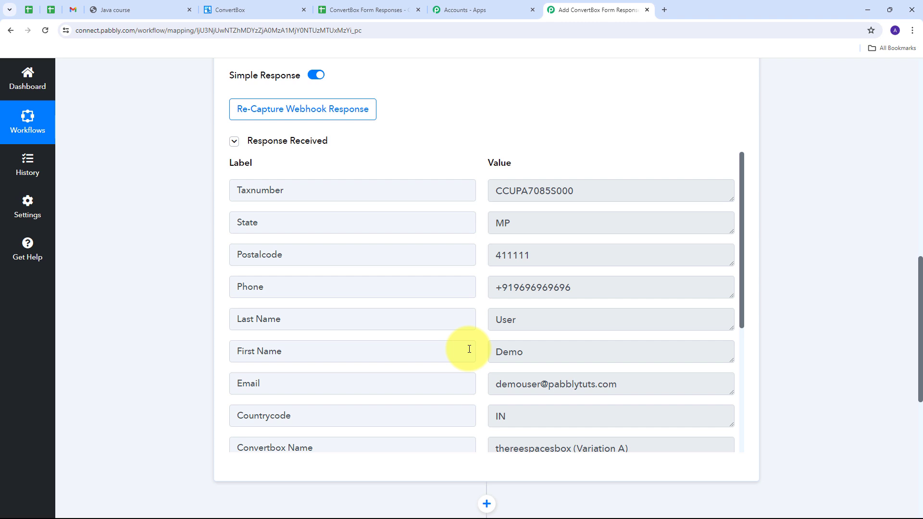
{"action": "scroll", "coordinate": [769, 267], "scroll_direction": "down", "scroll_amount": 5}
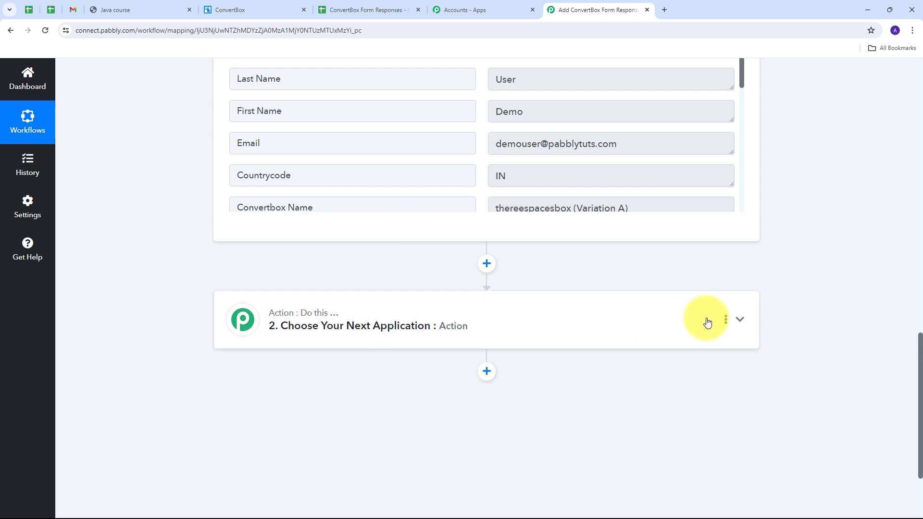
Make the second step a Google Sheets action with the Add New Row event.
{"action": "left_click", "coordinate": [739, 322]}
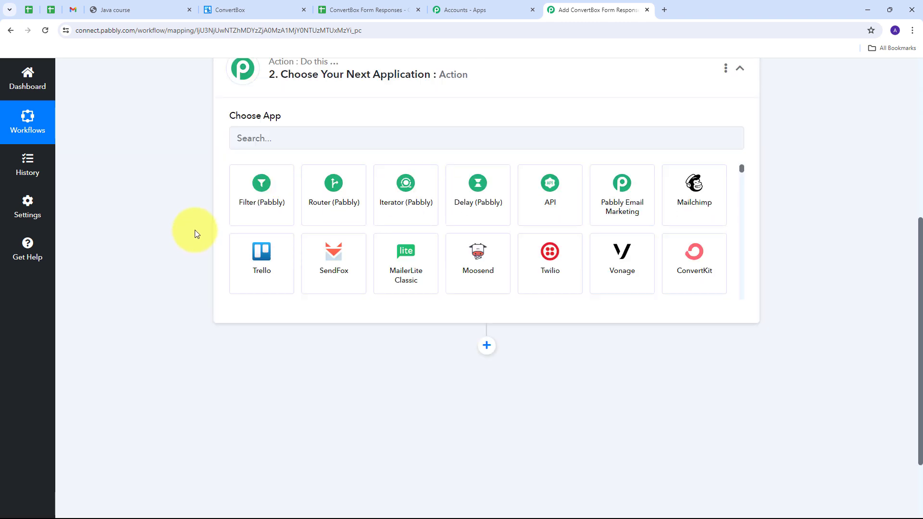
{"action": "scroll", "coordinate": [240, 250], "scroll_direction": "up", "scroll_amount": 3}
{"action": "left_click", "coordinate": [290, 266]}
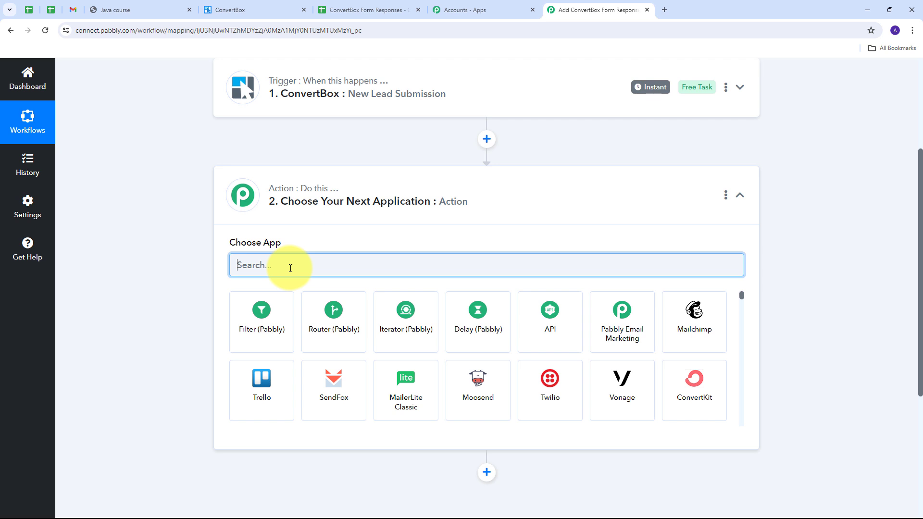
{"action": "type", "text": "googl"}
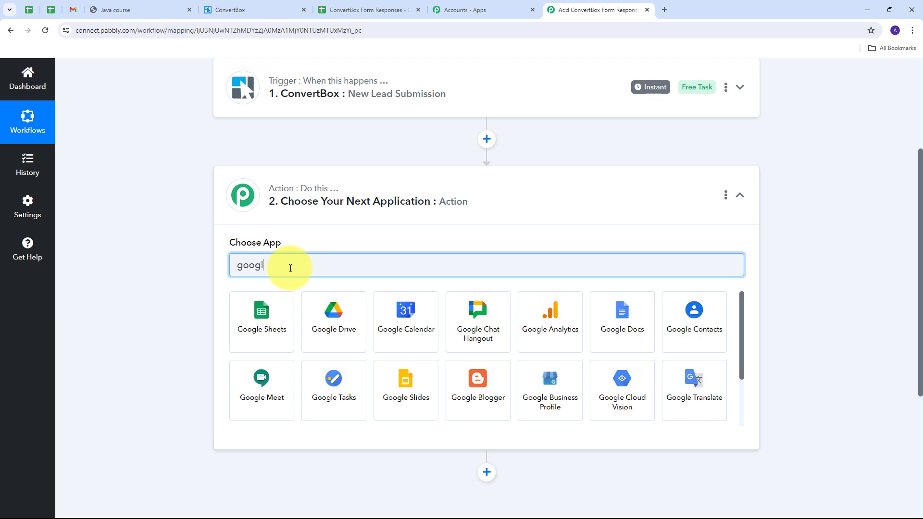
{"action": "type", "text": "e"}
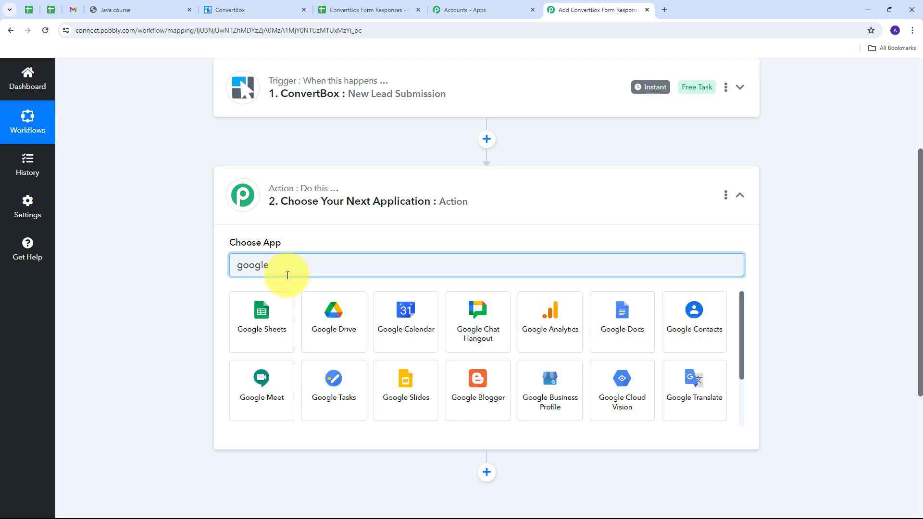
{"action": "left_click", "coordinate": [262, 329]}
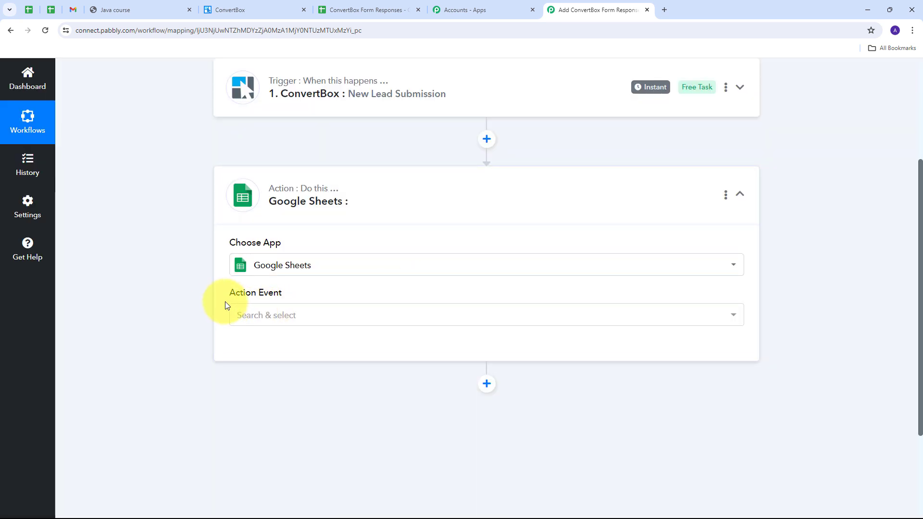
{"action": "left_click", "coordinate": [531, 315]}
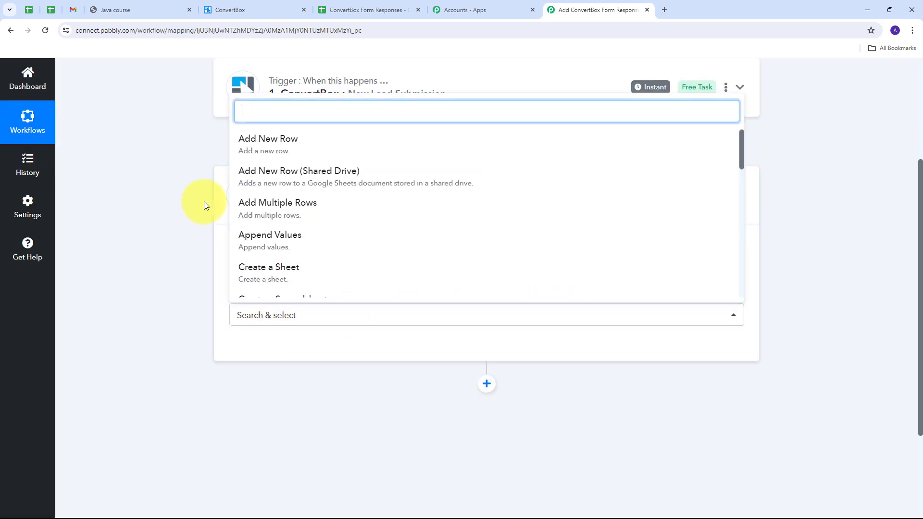
{"action": "left_click", "coordinate": [307, 153]}
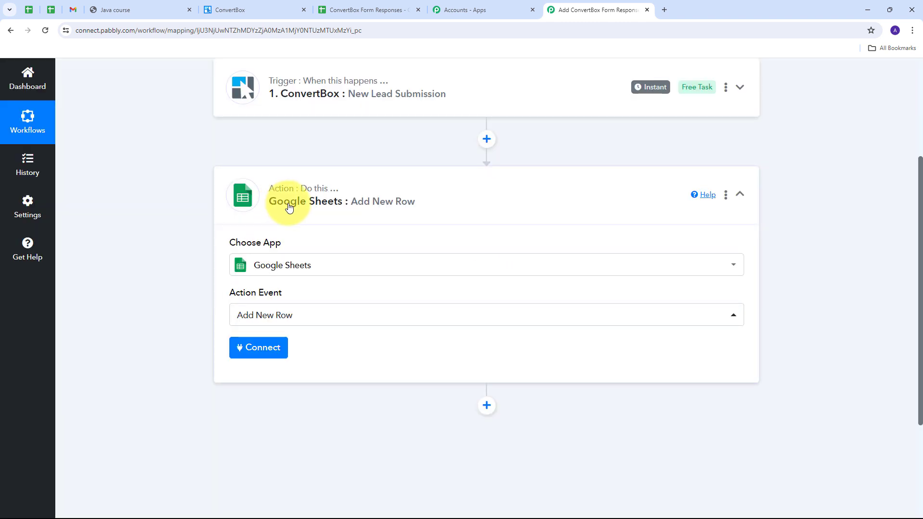
Add a new Google Sheets connection by signing in with Google and allowing spreadsheet access.
{"action": "left_click", "coordinate": [252, 349]}
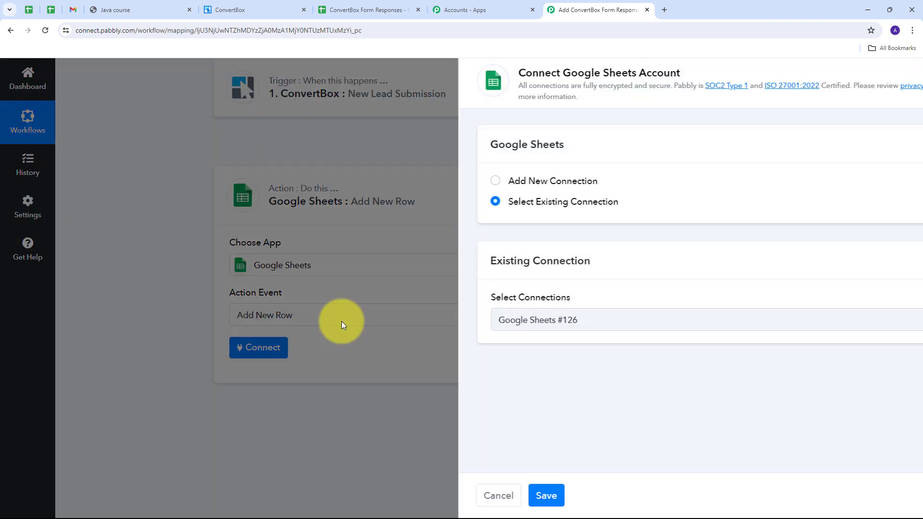
{"action": "left_click", "coordinate": [472, 184]}
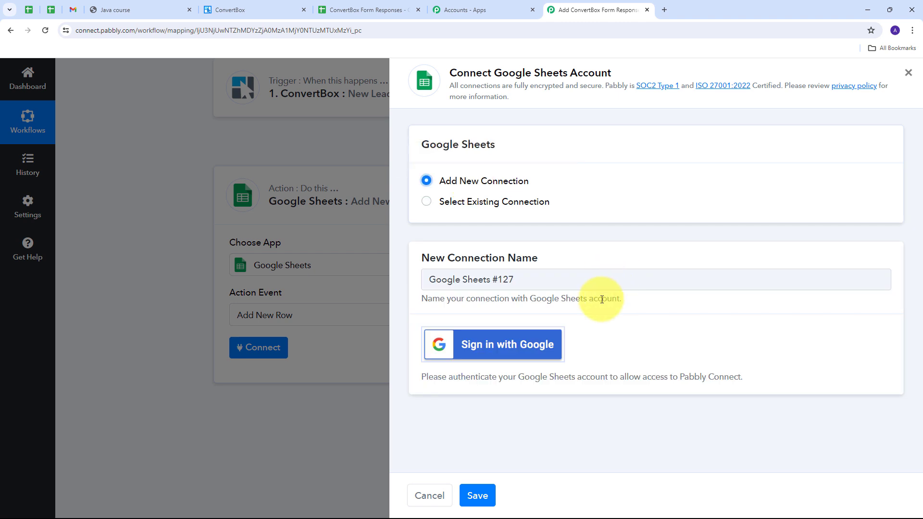
{"action": "left_click", "coordinate": [511, 356]}
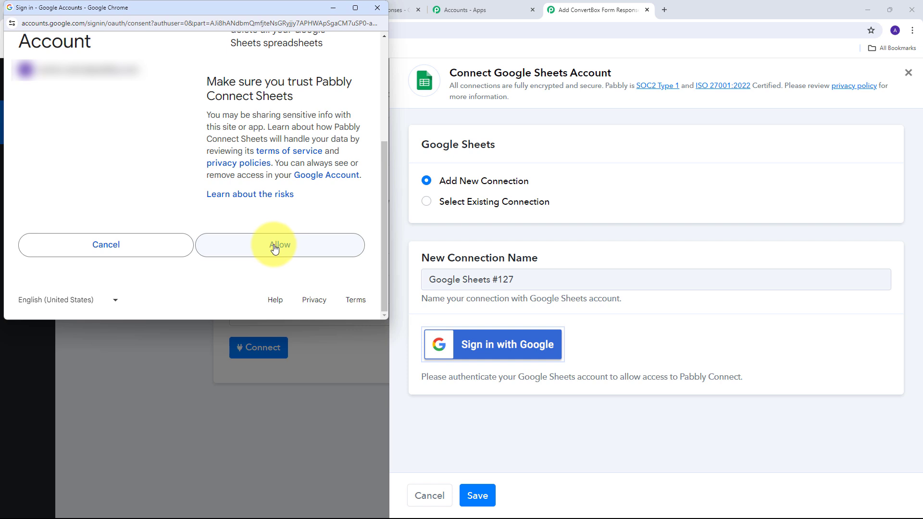
{"action": "left_click", "coordinate": [274, 248]}
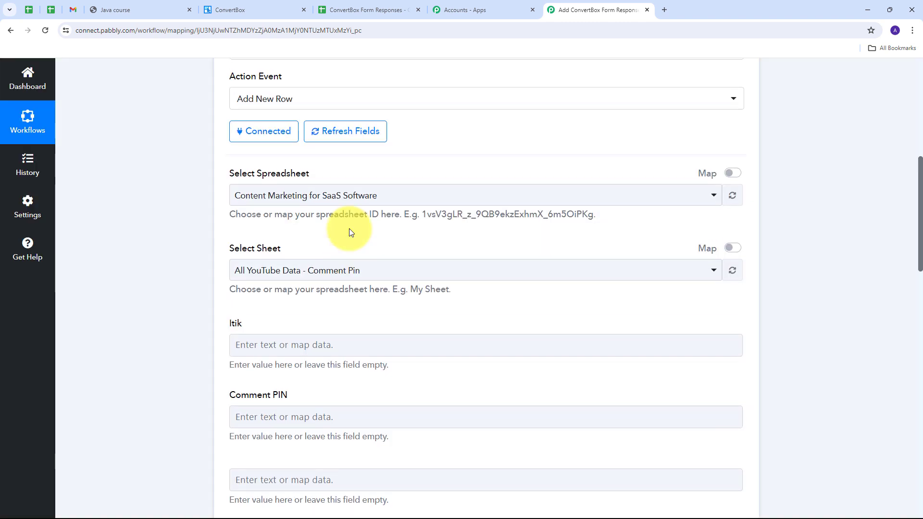
{"action": "scroll", "coordinate": [349, 232], "scroll_direction": "up", "scroll_amount": 1}
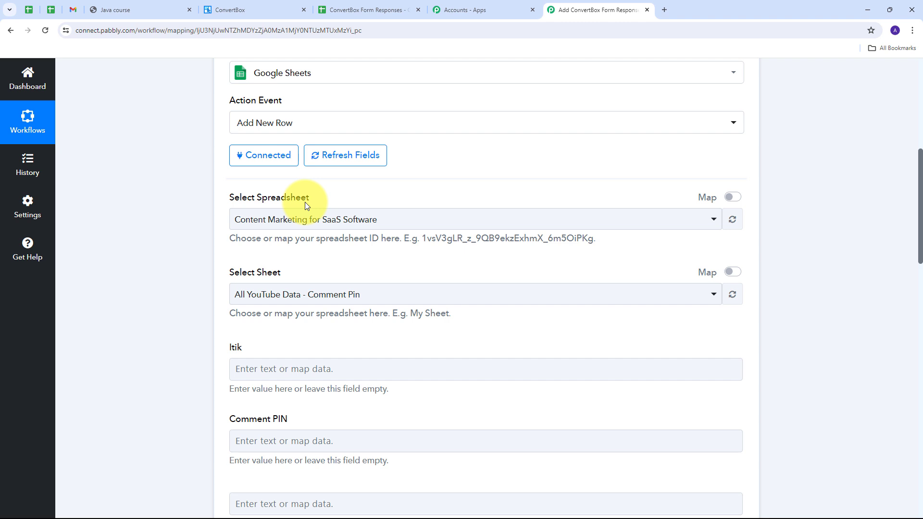
{"action": "left_click", "coordinate": [355, 9]}
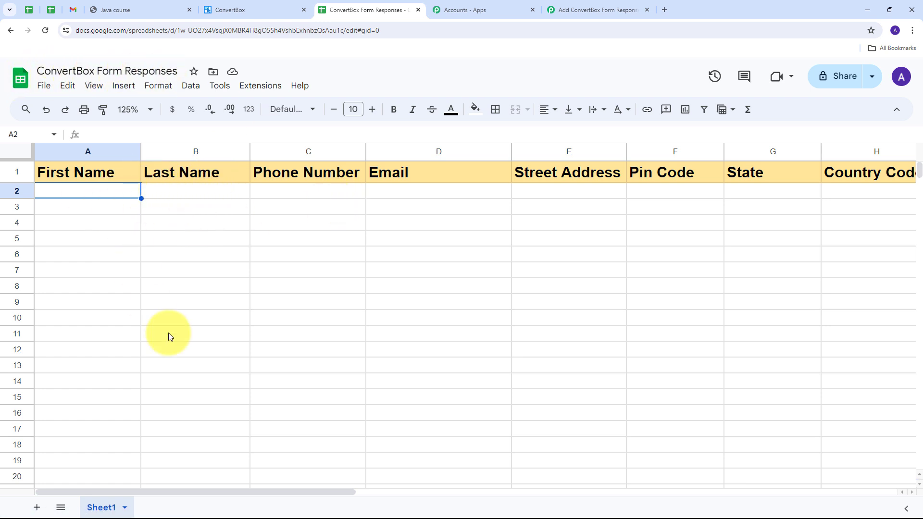
{"action": "left_click_drag", "start_coordinate": [200, 490], "coordinate": [173, 506]}
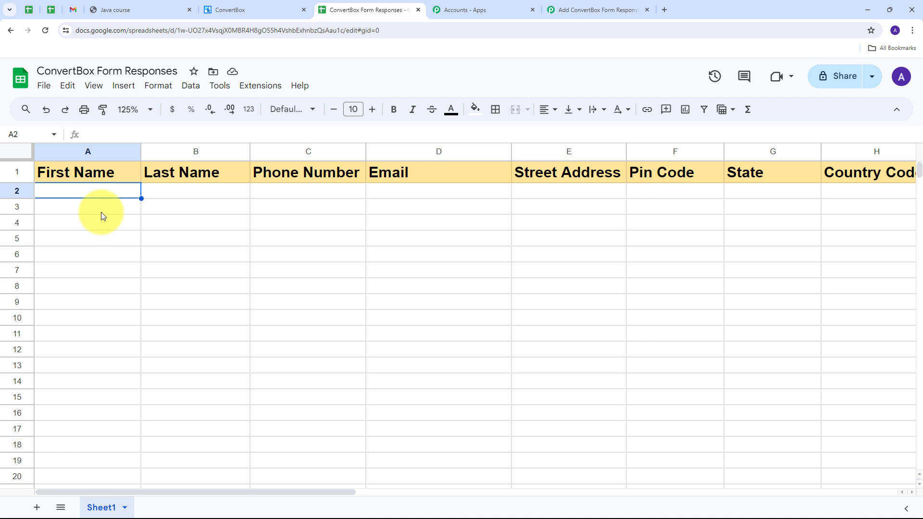
{"action": "left_click", "coordinate": [583, 10]}
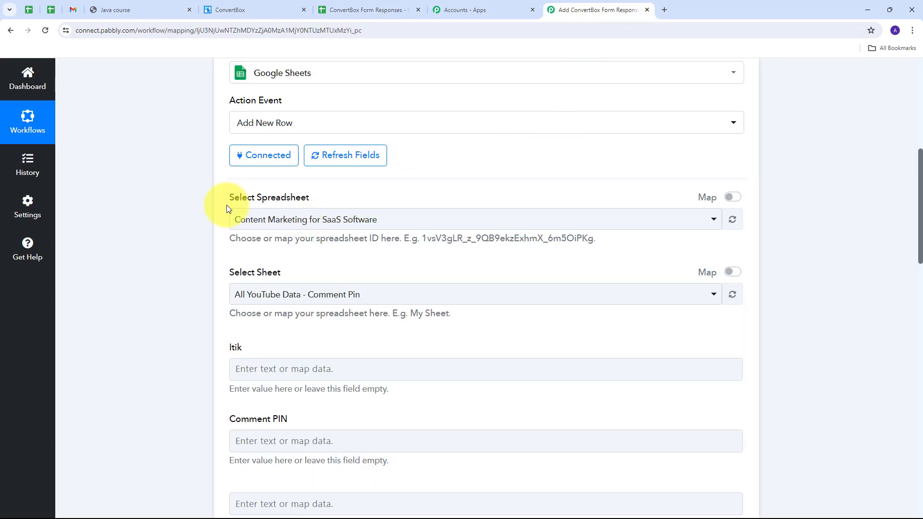
Select the ConvertBox Form Responses spreadsheet and review the empty First Name through Tax Number fields.
{"action": "left_click", "coordinate": [448, 220]}
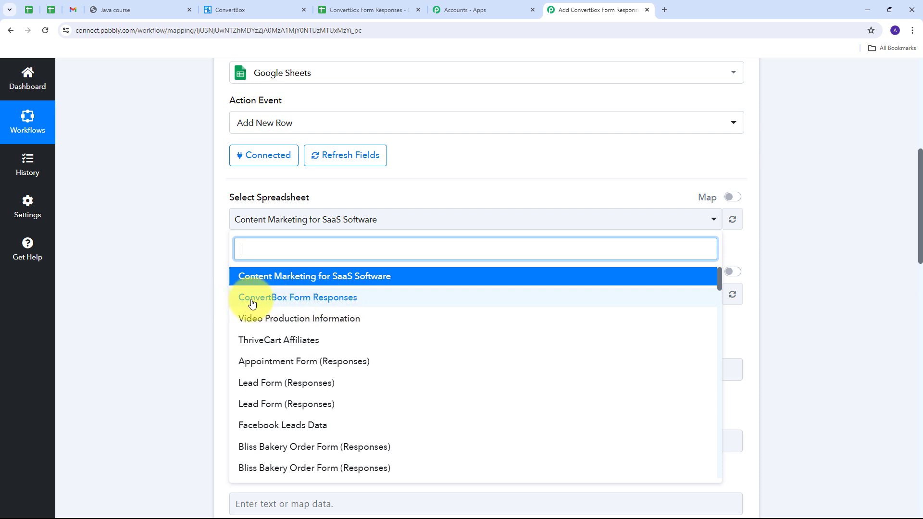
{"action": "left_click", "coordinate": [337, 299]}
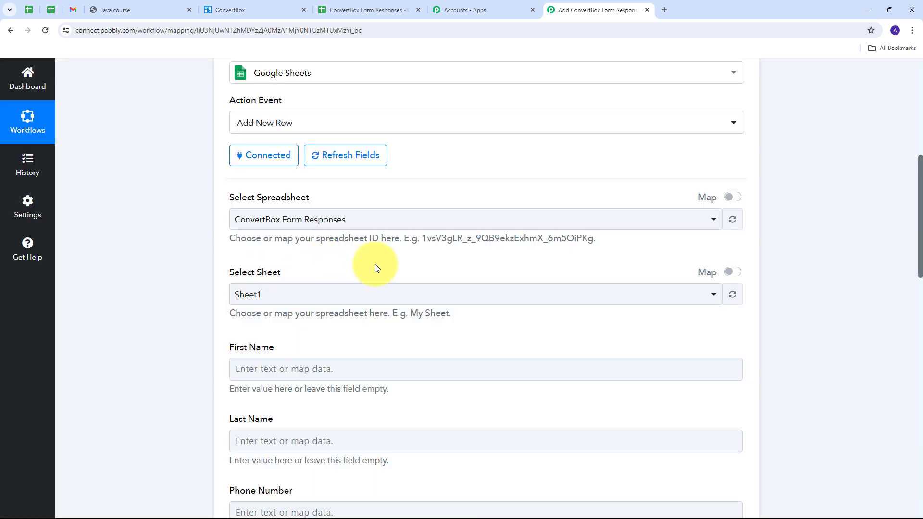
{"action": "scroll", "coordinate": [403, 259], "scroll_direction": "down", "scroll_amount": 8}
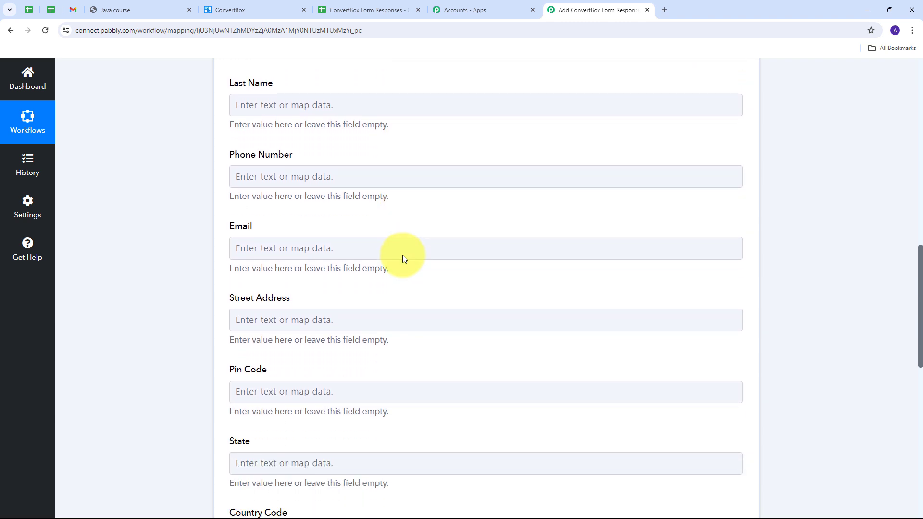
{"action": "scroll", "coordinate": [402, 254], "scroll_direction": "down", "scroll_amount": 3}
{"action": "scroll", "coordinate": [402, 255], "scroll_direction": "up", "scroll_amount": 8}
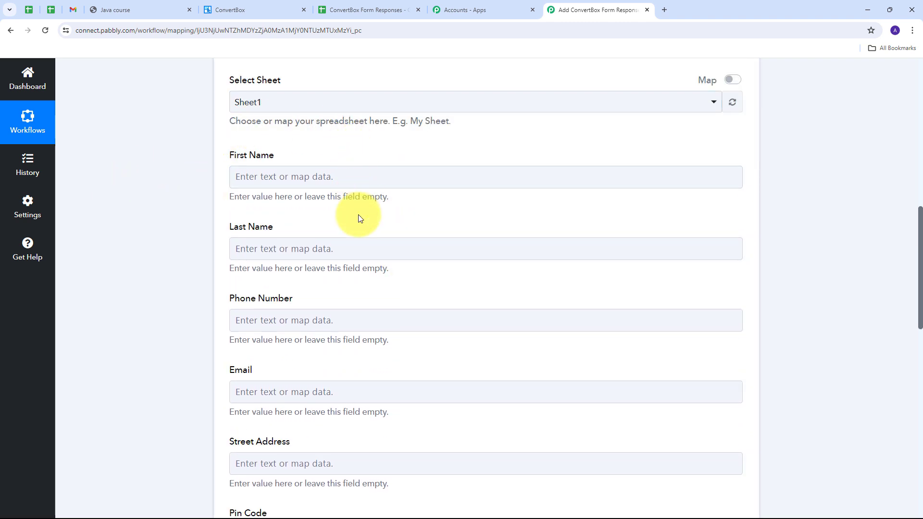
{"action": "scroll", "coordinate": [358, 216], "scroll_direction": "down", "scroll_amount": 3}
{"action": "scroll", "coordinate": [359, 216], "scroll_direction": "up", "scroll_amount": 3}
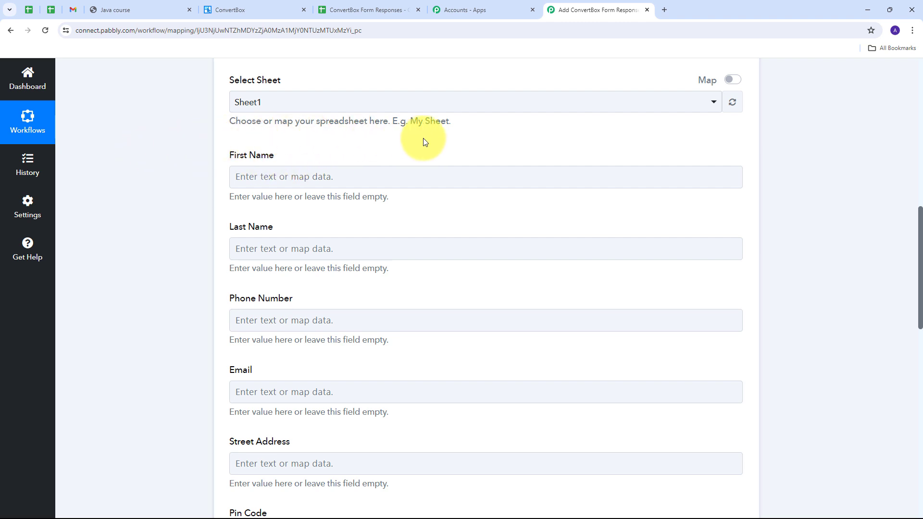
{"action": "scroll", "coordinate": [447, 300], "scroll_direction": "down", "scroll_amount": 5}
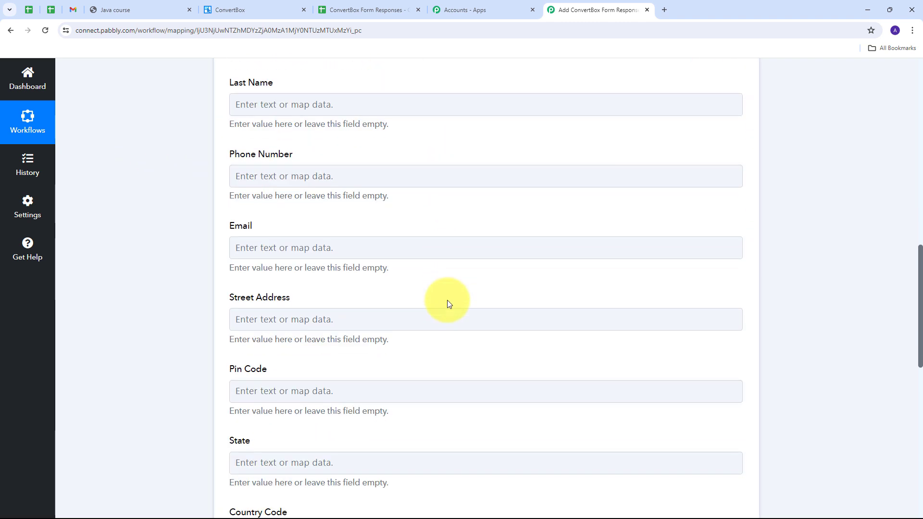
{"action": "scroll", "coordinate": [447, 301], "scroll_direction": "down", "scroll_amount": 4}
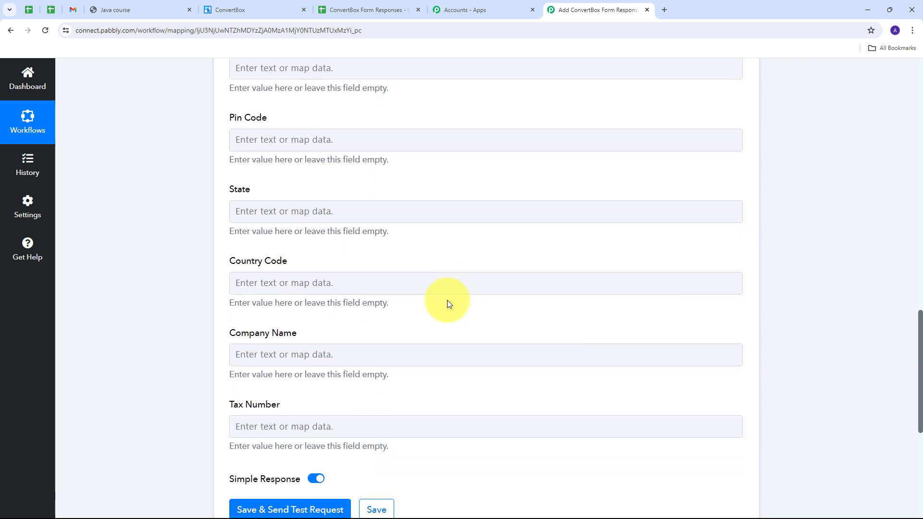
{"action": "scroll", "coordinate": [447, 301], "scroll_direction": "up", "scroll_amount": 9}
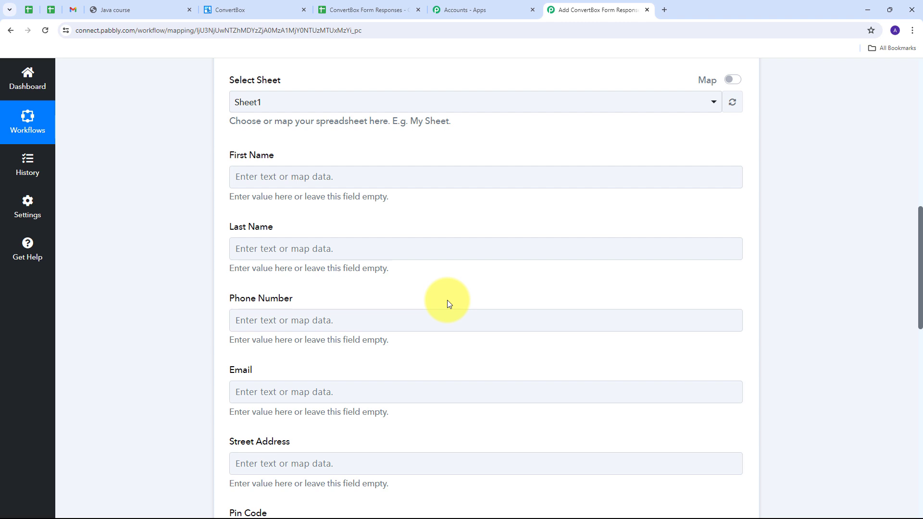
Map the ConvertBox lead's First Name and Last Name into the First Name and Last Name fields.
{"action": "left_click", "coordinate": [282, 179]}
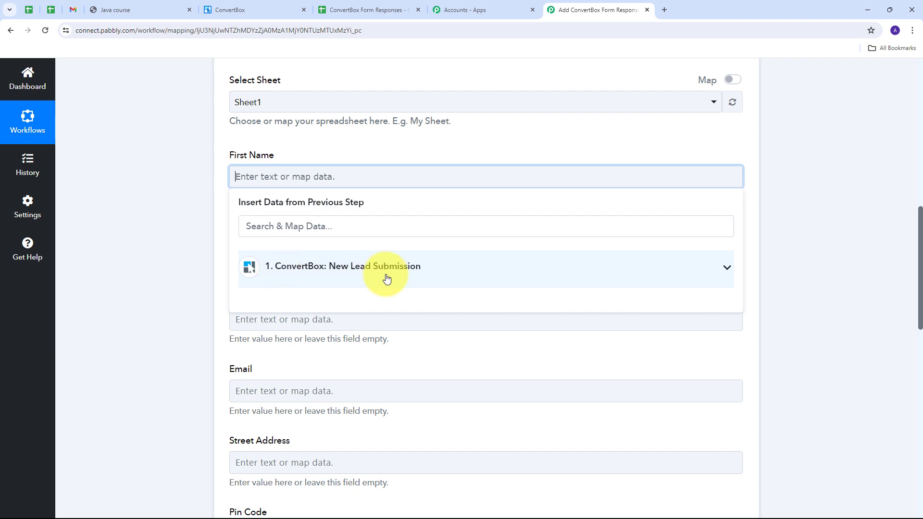
{"action": "left_click", "coordinate": [377, 274]}
{"action": "scroll", "coordinate": [377, 324], "scroll_direction": "down", "scroll_amount": 1}
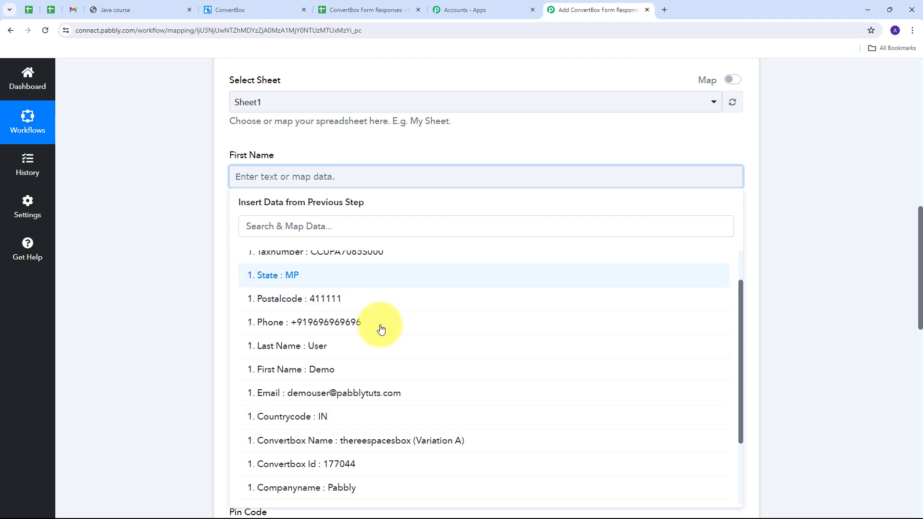
{"action": "left_click", "coordinate": [313, 372]}
{"action": "left_click", "coordinate": [176, 241]}
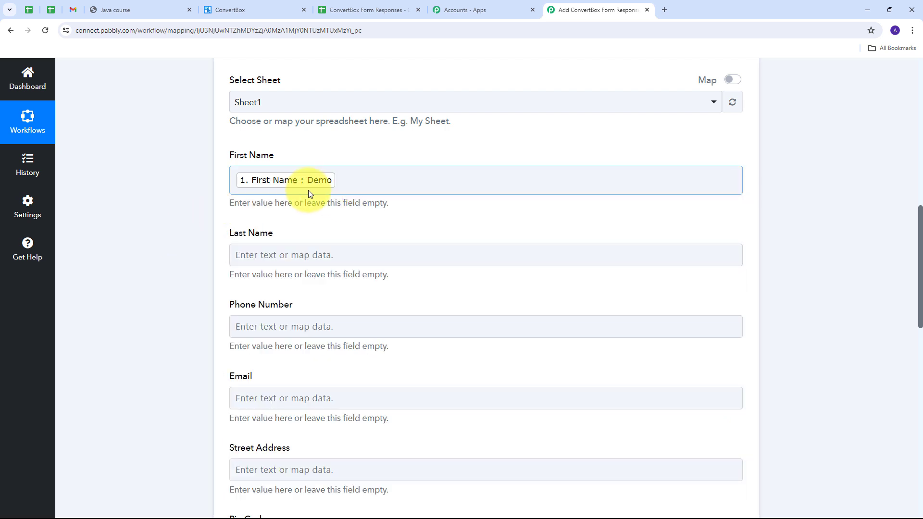
{"action": "scroll", "coordinate": [314, 203], "scroll_direction": "down", "scroll_amount": 1}
{"action": "scroll", "coordinate": [314, 204], "scroll_direction": "down", "scroll_amount": 2}
{"action": "left_click", "coordinate": [264, 153]}
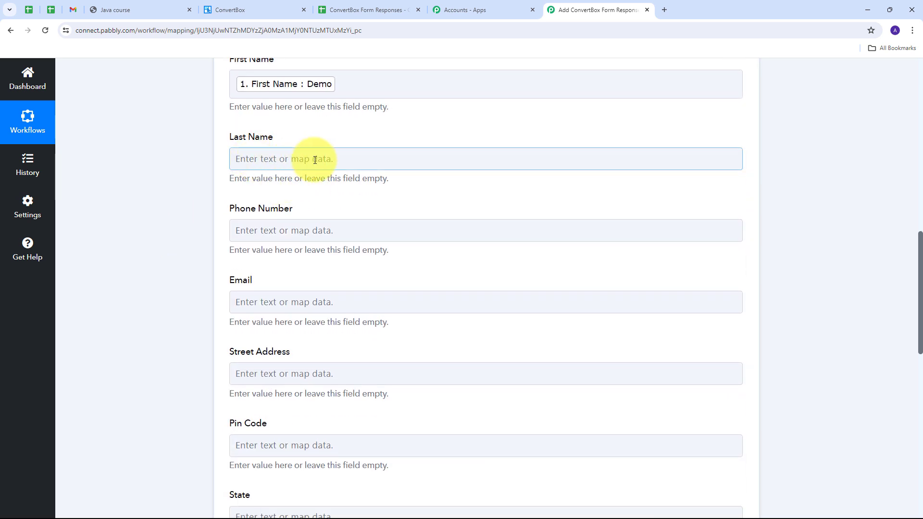
{"action": "left_click", "coordinate": [283, 159]}
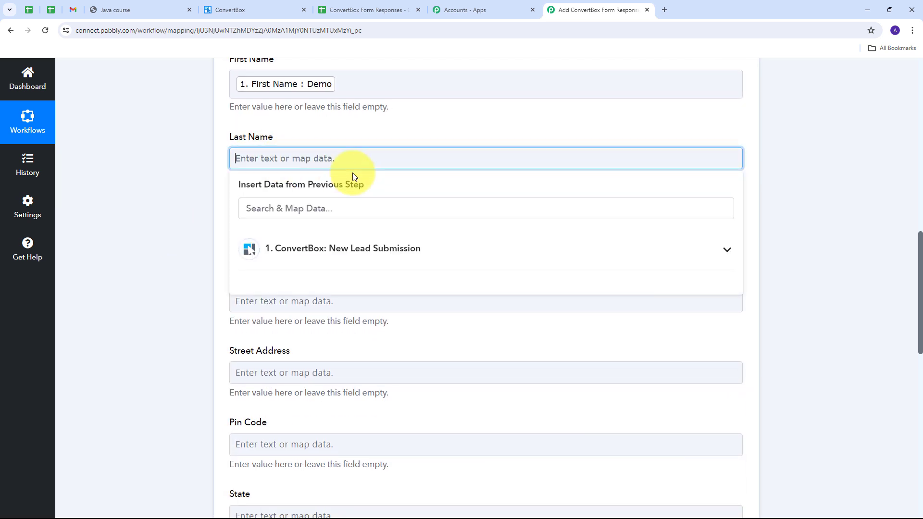
{"action": "left_click", "coordinate": [339, 260]}
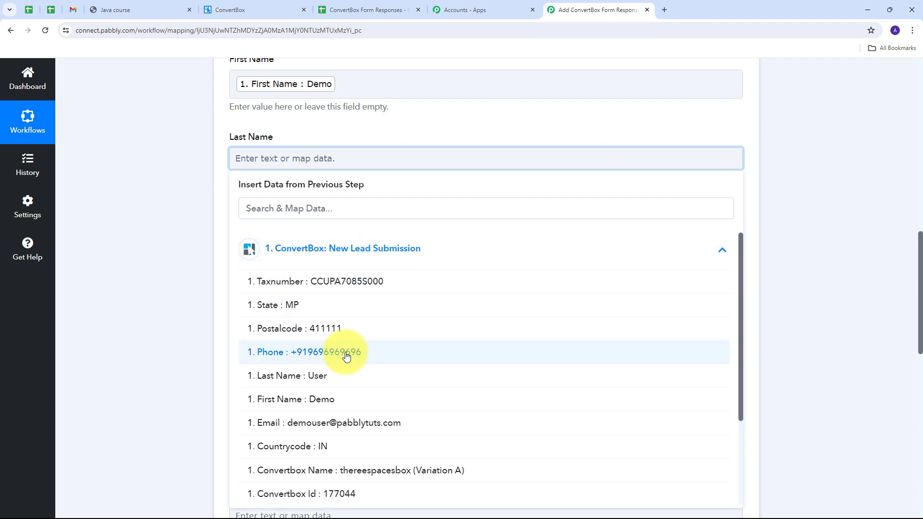
{"action": "left_click", "coordinate": [321, 382]}
{"action": "left_click", "coordinate": [174, 197]}
Map the submitted Phone into Phone Number and Email into Email.
{"action": "scroll", "coordinate": [308, 183], "scroll_direction": "down", "scroll_amount": 2}
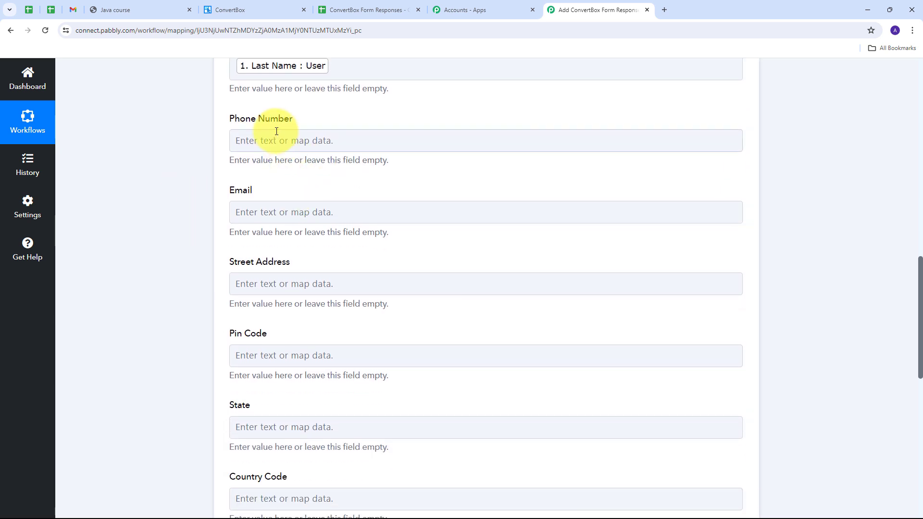
{"action": "left_click", "coordinate": [277, 140]}
{"action": "left_click", "coordinate": [269, 248]}
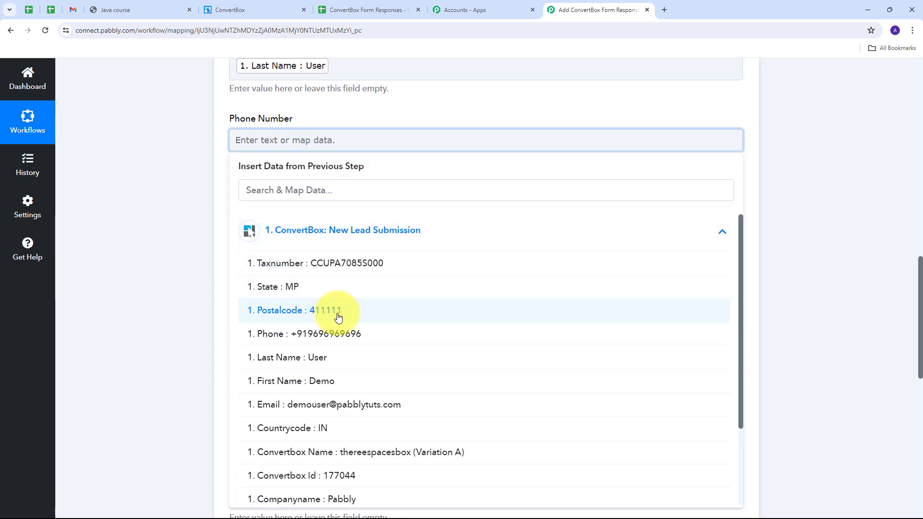
{"action": "left_click", "coordinate": [301, 334]}
{"action": "left_click", "coordinate": [76, 169]}
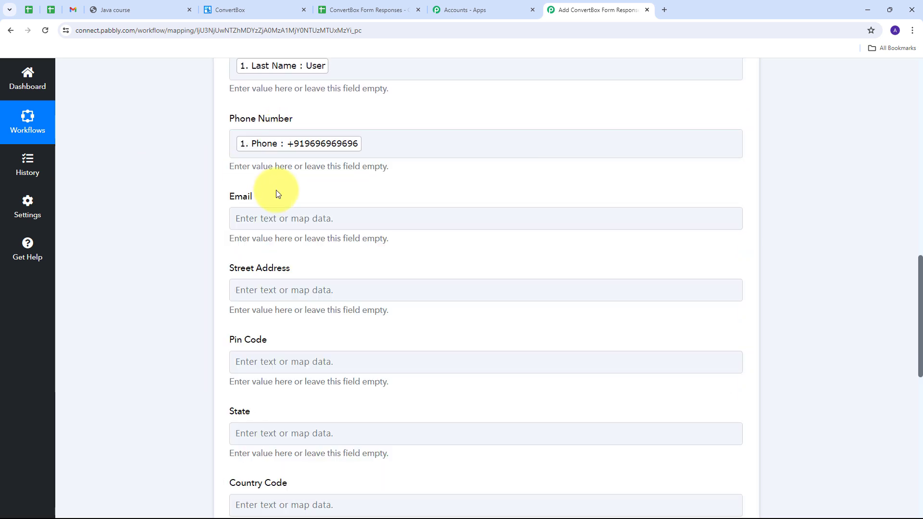
{"action": "left_click", "coordinate": [270, 215]}
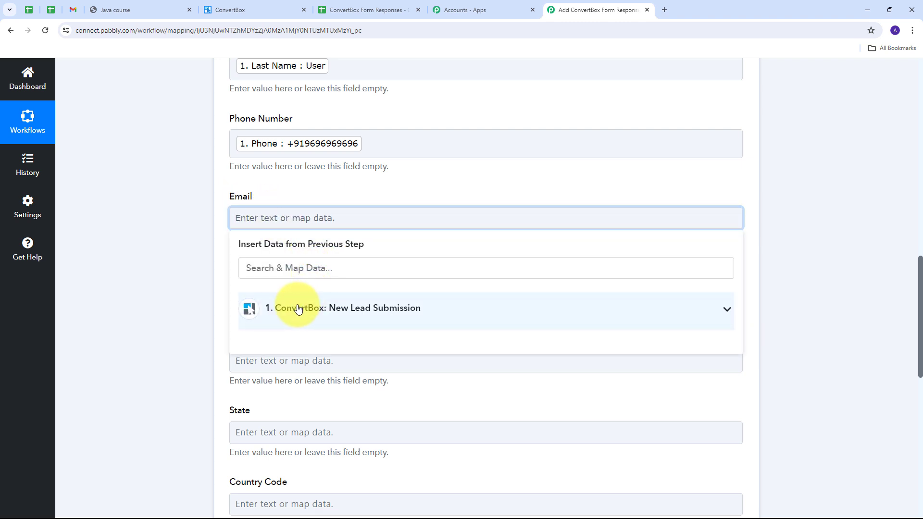
{"action": "left_click", "coordinate": [350, 310]}
{"action": "scroll", "coordinate": [379, 431], "scroll_direction": "down", "scroll_amount": 1}
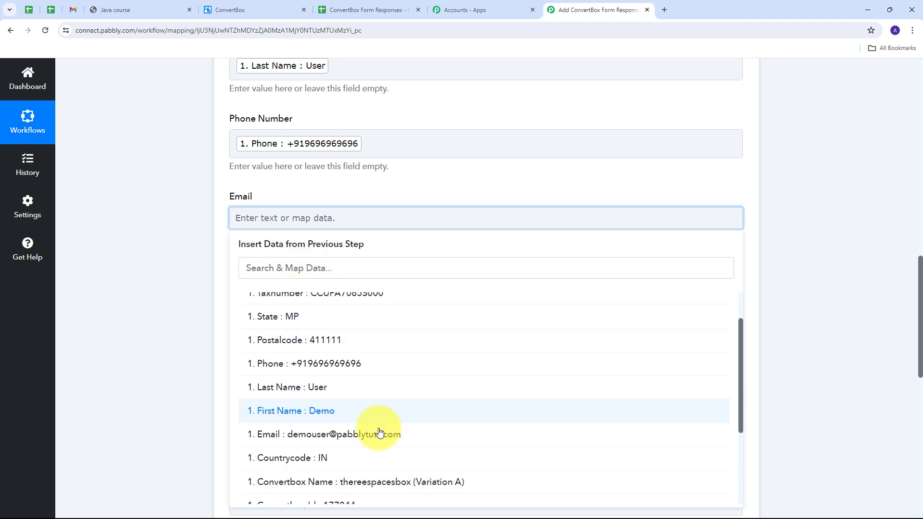
{"action": "left_click", "coordinate": [333, 434]}
{"action": "left_click", "coordinate": [201, 247]}
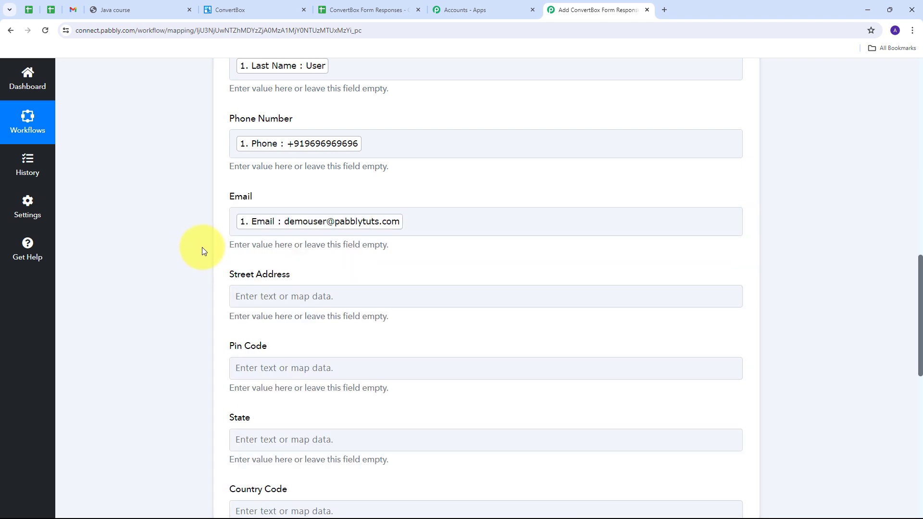
{"action": "scroll", "coordinate": [307, 246], "scroll_direction": "down", "scroll_amount": 4}
{"action": "scroll", "coordinate": [303, 242], "scroll_direction": "up", "scroll_amount": 2}
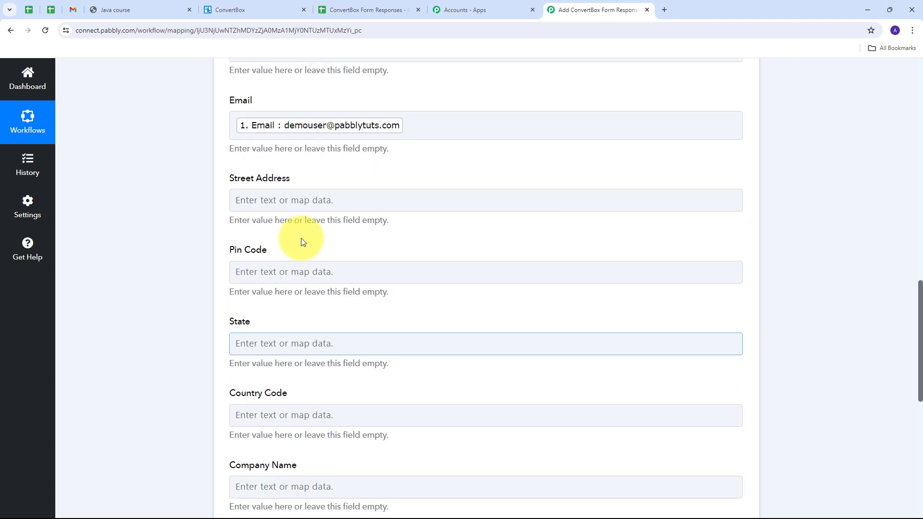
Map Address, Postalcode, State and Countrycode into Street Address, Pin Code, State and Country Code.
{"action": "left_click", "coordinate": [275, 201]}
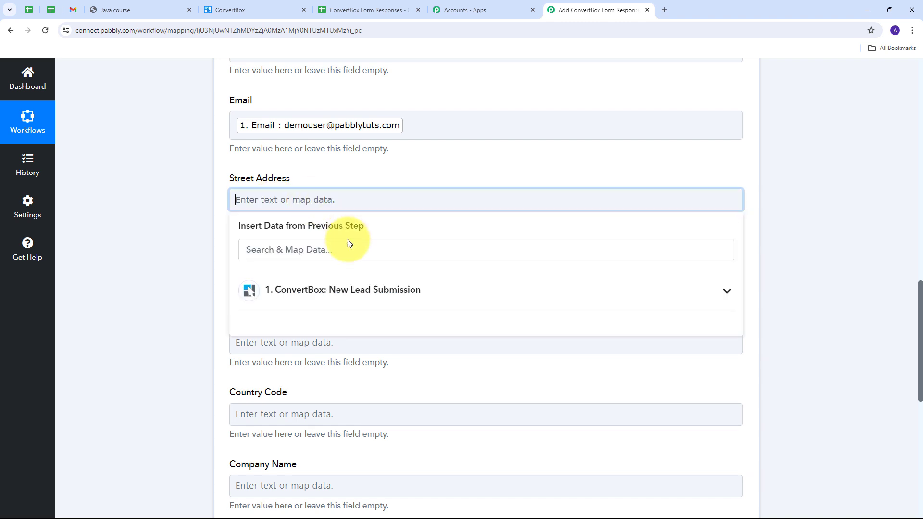
{"action": "left_click", "coordinate": [347, 284]}
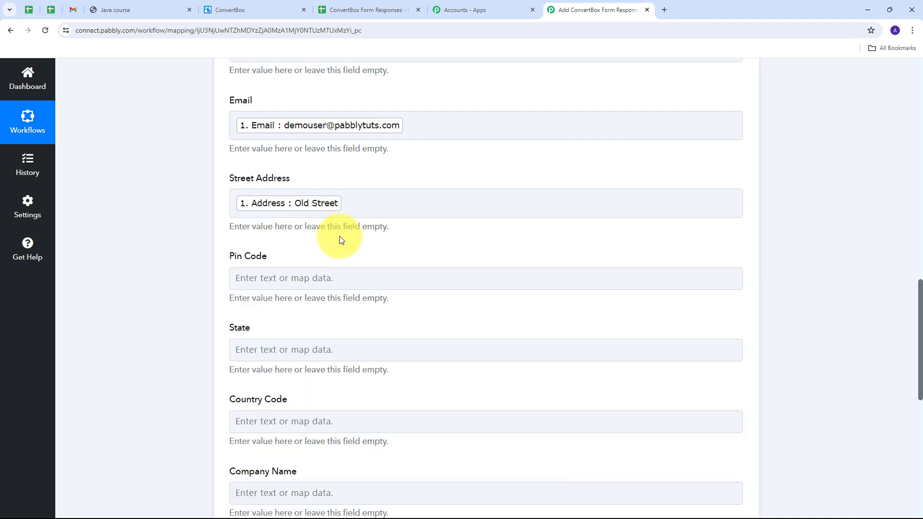
{"action": "scroll", "coordinate": [337, 238], "scroll_direction": "down", "scroll_amount": 1}
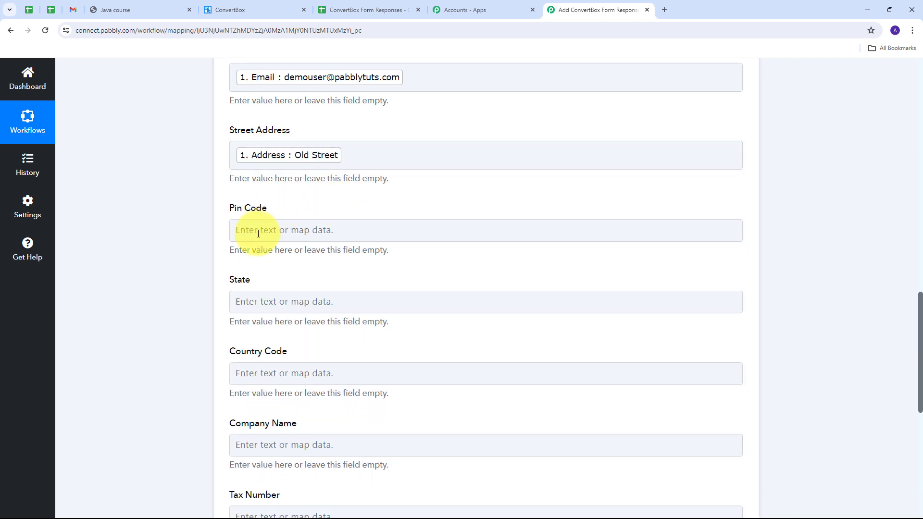
{"action": "left_click", "coordinate": [243, 230]}
{"action": "left_click", "coordinate": [249, 319]}
{"action": "left_click", "coordinate": [317, 399]}
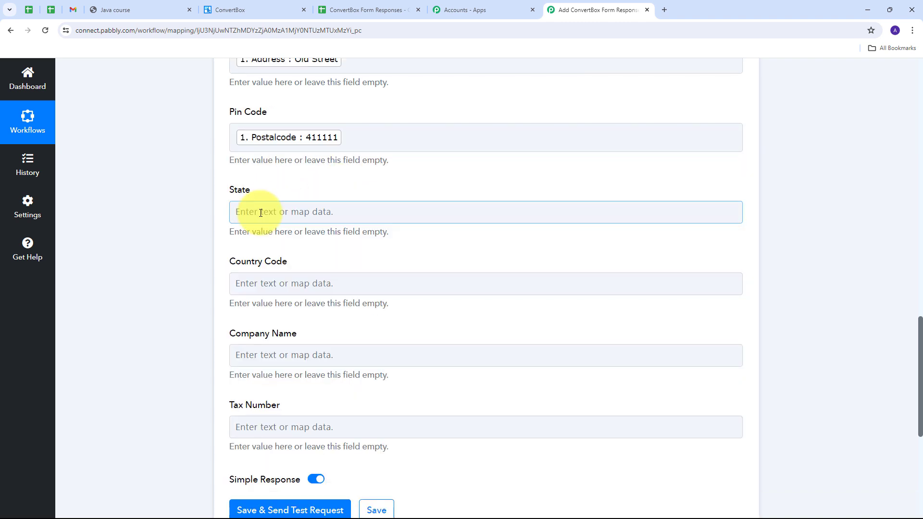
{"action": "left_click", "coordinate": [261, 213]}
{"action": "left_click", "coordinate": [276, 302]}
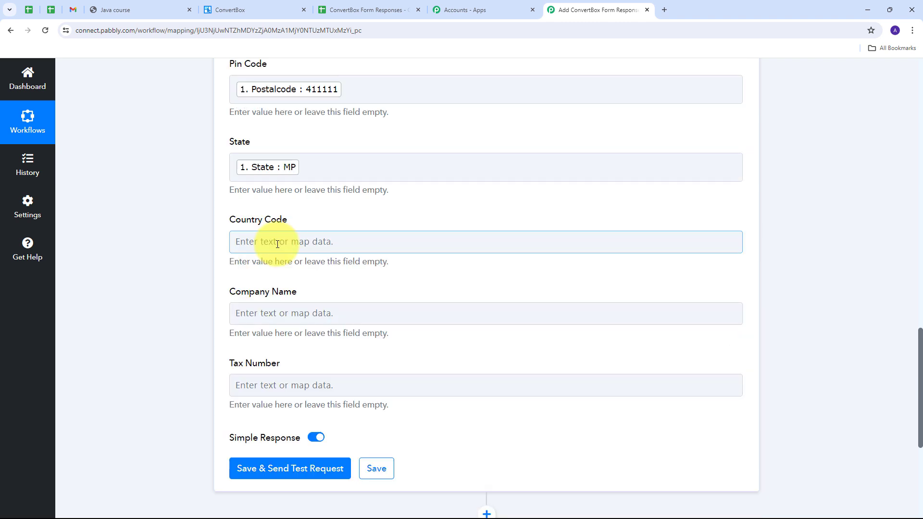
{"action": "left_click", "coordinate": [282, 241]}
{"action": "scroll", "coordinate": [325, 272], "scroll_direction": "down", "scroll_amount": 2}
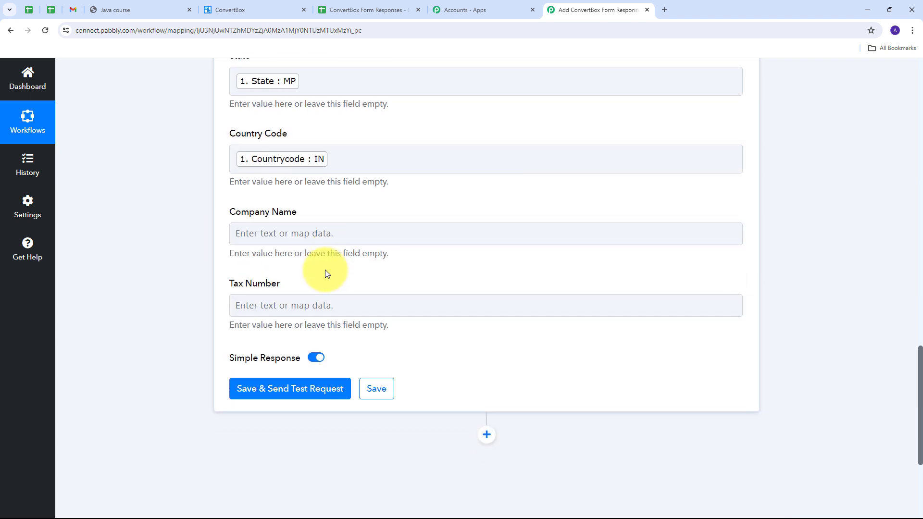
{"action": "left_click", "coordinate": [288, 225]}
Map Companyname into Company Name and Taxnumber into Tax Number, then review all mappings.
{"action": "left_click", "coordinate": [323, 306]}
{"action": "scroll", "coordinate": [356, 343], "scroll_direction": "down", "scroll_amount": 4}
{"action": "left_click", "coordinate": [355, 347]}
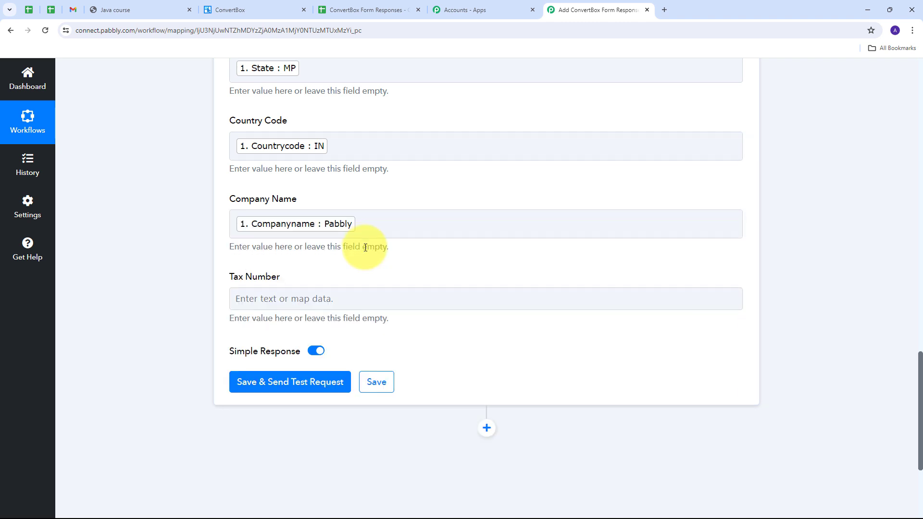
{"action": "scroll", "coordinate": [364, 247], "scroll_direction": "down", "scroll_amount": 1}
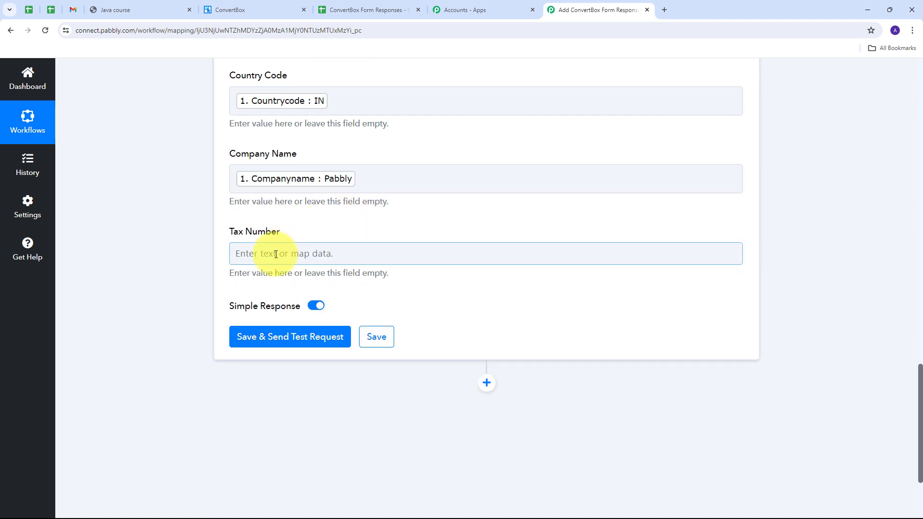
{"action": "left_click", "coordinate": [275, 254]}
{"action": "left_click", "coordinate": [350, 342]}
{"action": "left_click", "coordinate": [309, 373]}
{"action": "scroll", "coordinate": [368, 272], "scroll_direction": "up", "scroll_amount": 6}
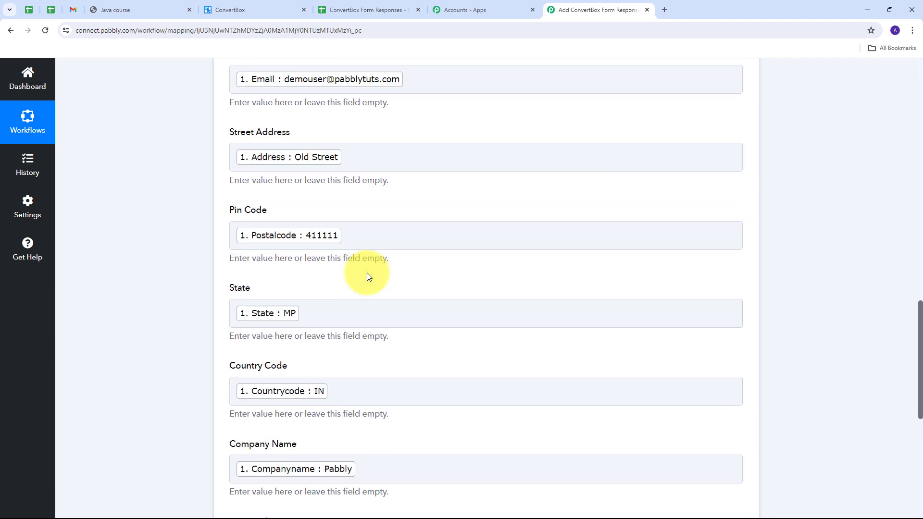
{"action": "scroll", "coordinate": [367, 273], "scroll_direction": "up", "scroll_amount": 8}
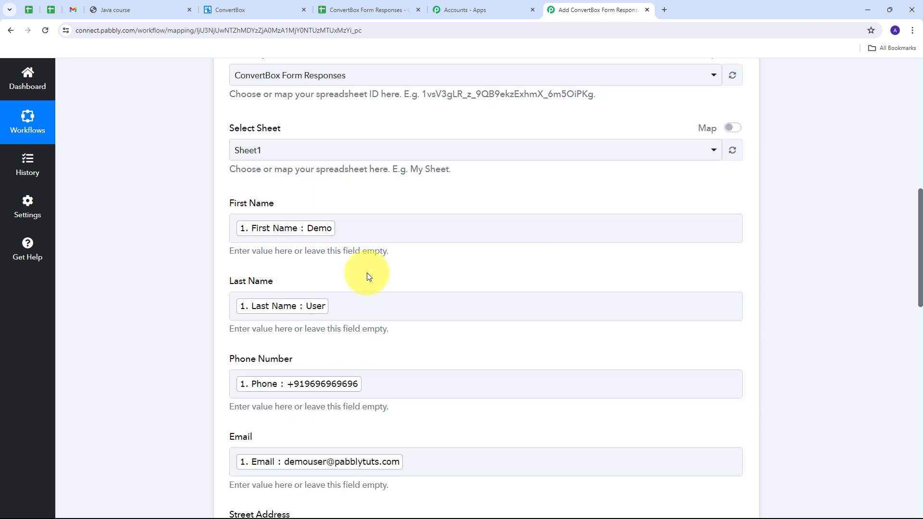
{"action": "scroll", "coordinate": [367, 273], "scroll_direction": "down", "scroll_amount": 1}
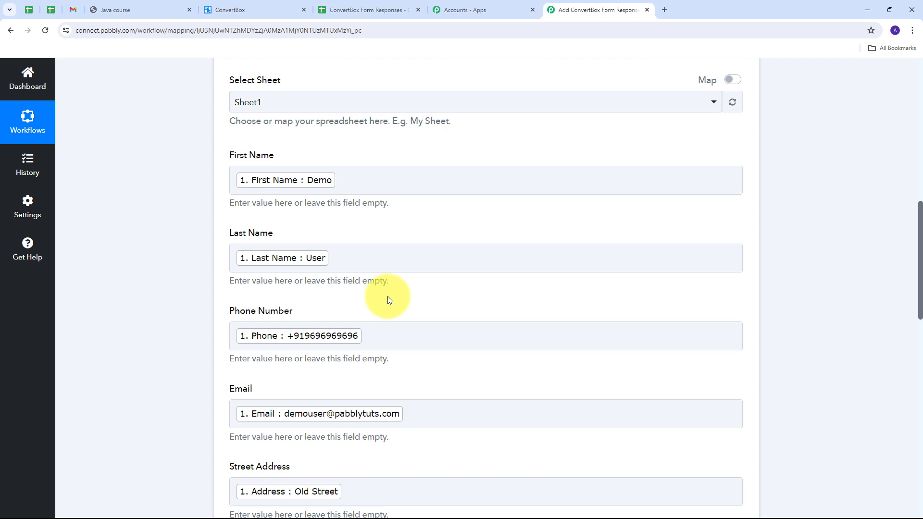
{"action": "scroll", "coordinate": [387, 296], "scroll_direction": "down", "scroll_amount": 1}
{"action": "scroll", "coordinate": [443, 309], "scroll_direction": "down", "scroll_amount": 2}
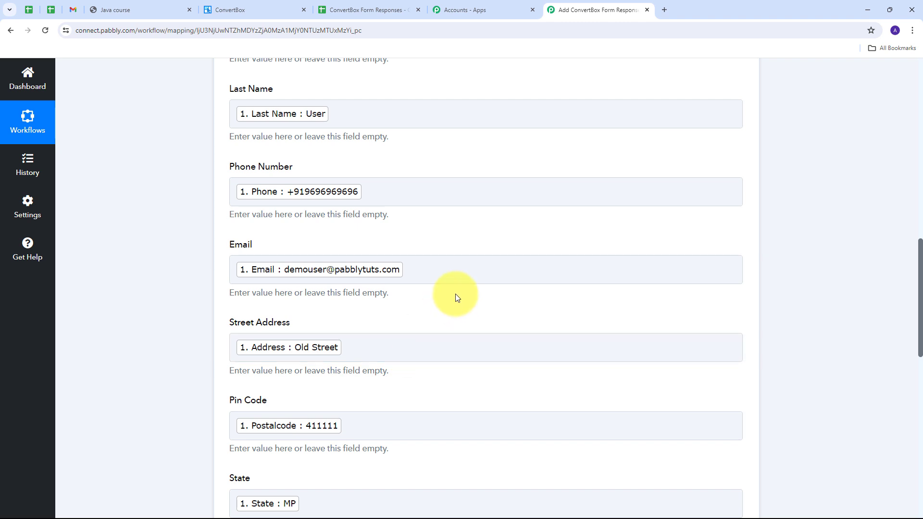
{"action": "scroll", "coordinate": [440, 262], "scroll_direction": "down", "scroll_amount": 10}
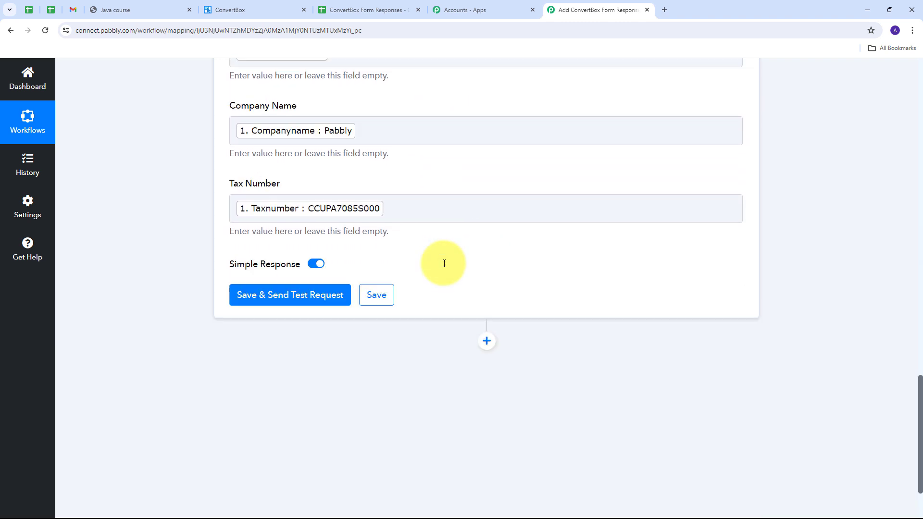
{"action": "scroll", "coordinate": [221, 272], "scroll_direction": "down", "scroll_amount": 1}
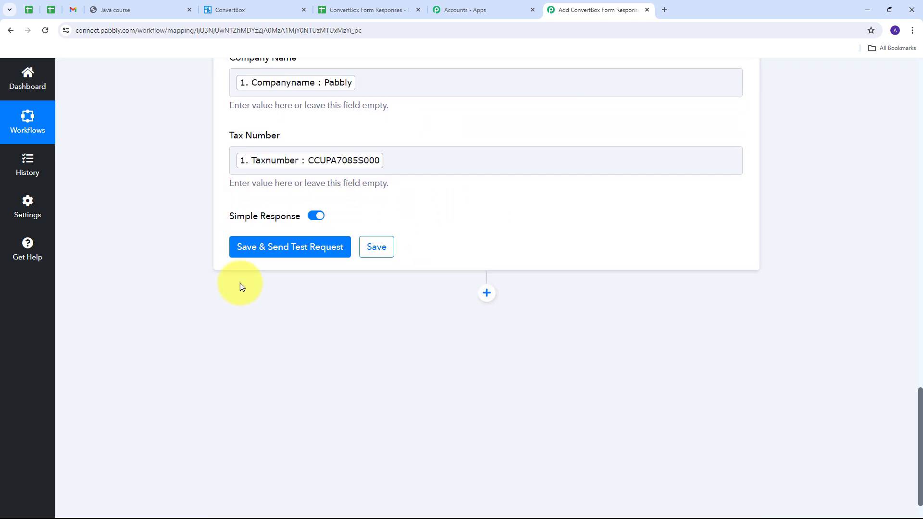
Save the Add New Row step, send a test request, and check the Sheet1!A2:J2 response.
{"action": "left_click", "coordinate": [286, 249]}
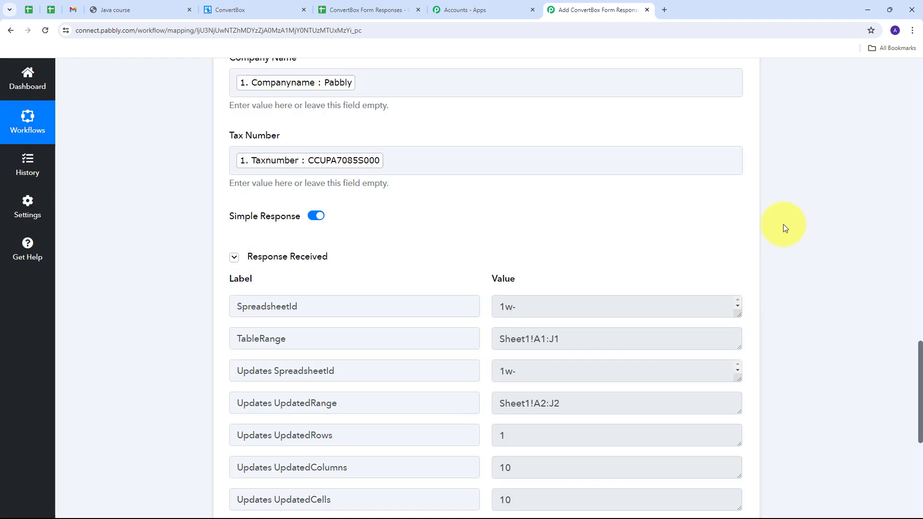
{"action": "scroll", "coordinate": [783, 222], "scroll_direction": "down", "scroll_amount": 2}
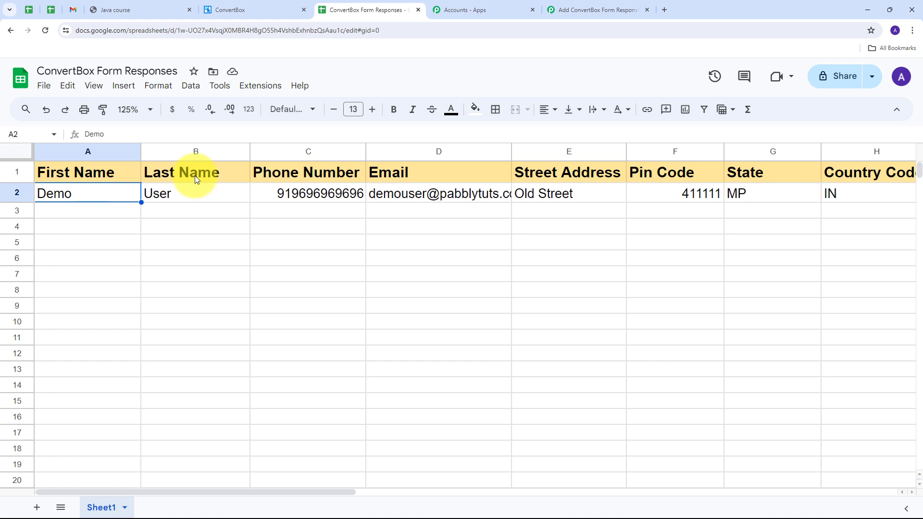
Check row 2's test values across columns, including Pin Code 411111, State MP, Country IN, Company Pabbly.
{"action": "left_click", "coordinate": [190, 197]}
{"action": "left_click", "coordinate": [271, 192]}
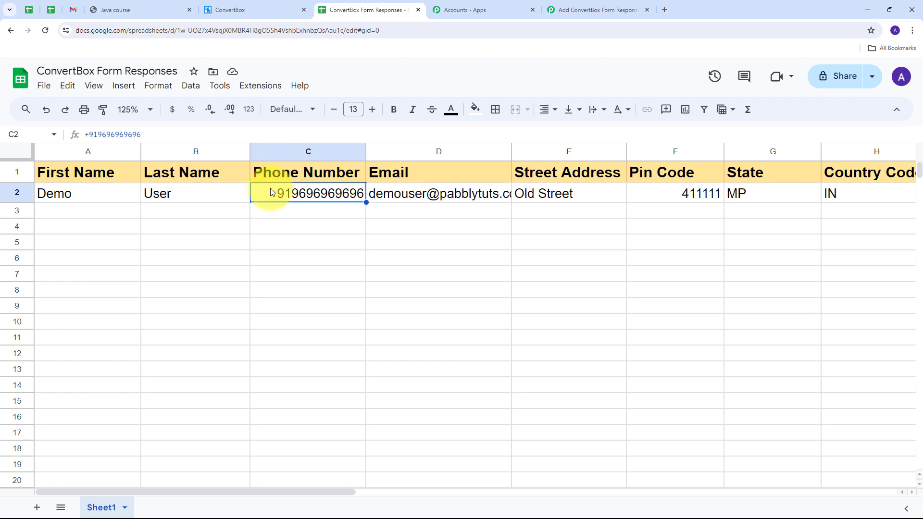
{"action": "left_click", "coordinate": [407, 194]}
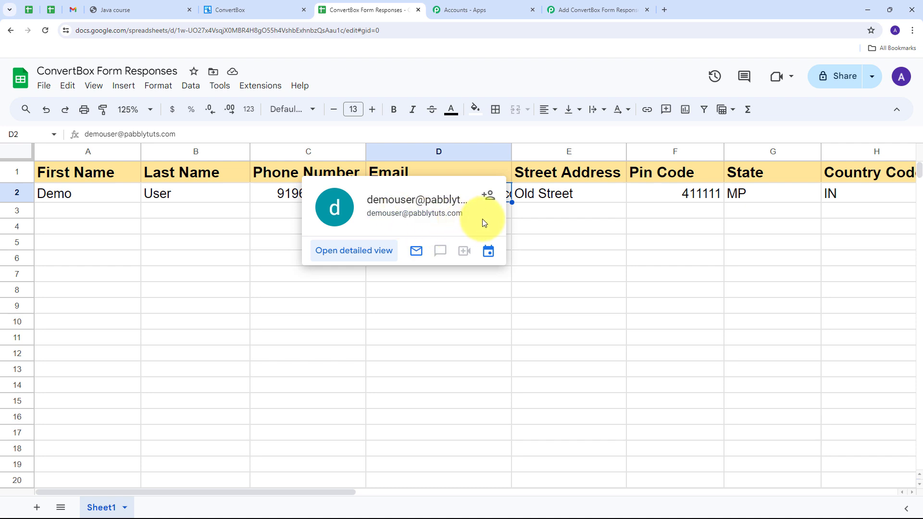
{"action": "left_click", "coordinate": [571, 199]}
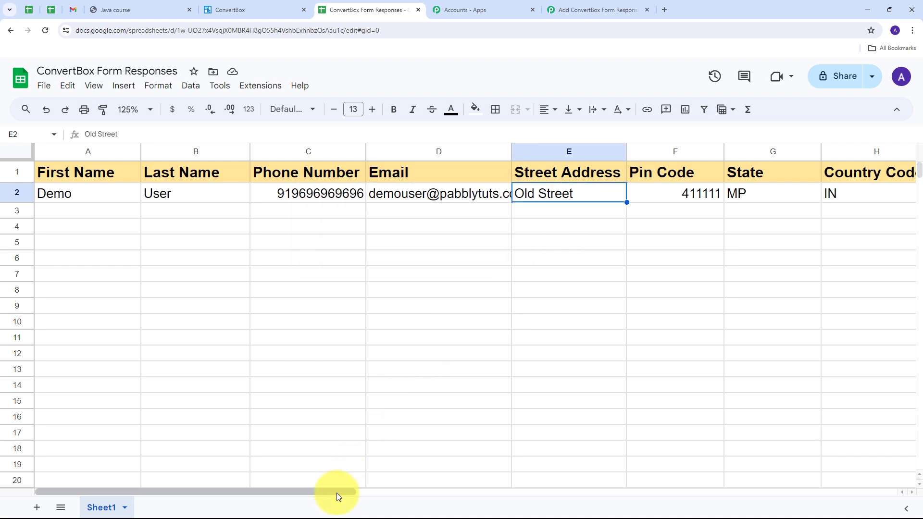
{"action": "left_click_drag", "start_coordinate": [337, 492], "coordinate": [445, 502]}
{"action": "left_click", "coordinate": [397, 188]}
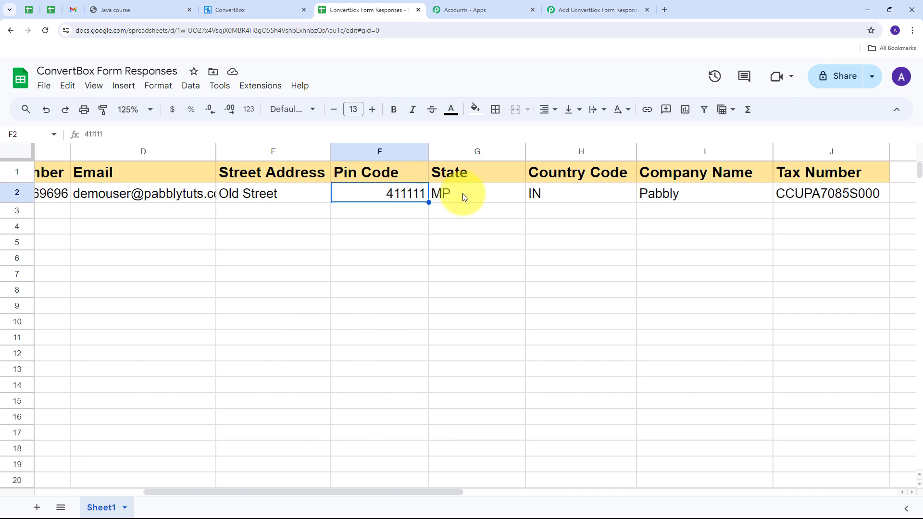
{"action": "left_click", "coordinate": [474, 196]}
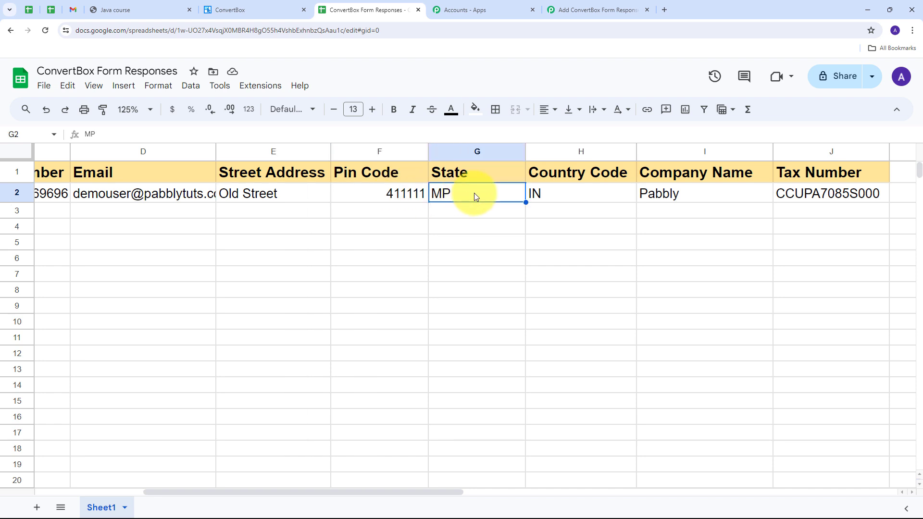
{"action": "left_click", "coordinate": [578, 196]}
{"action": "left_click", "coordinate": [702, 196]}
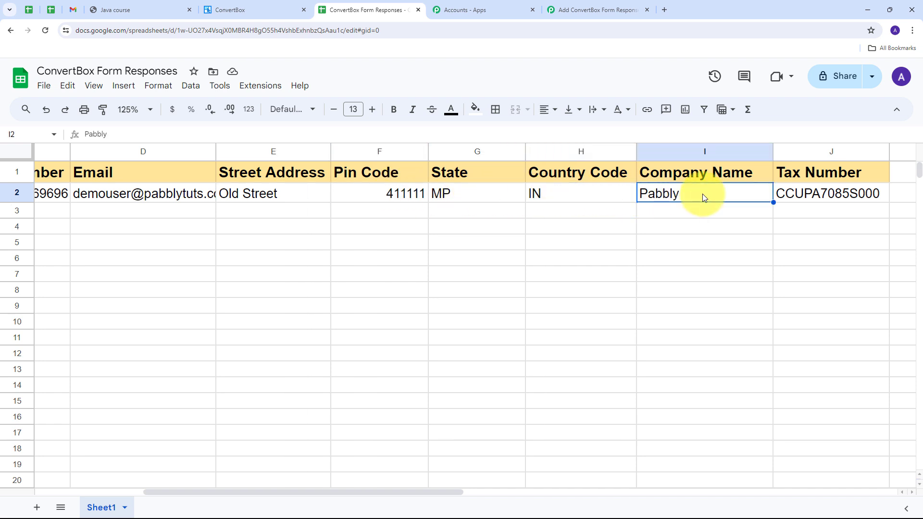
{"action": "left_click", "coordinate": [817, 195]}
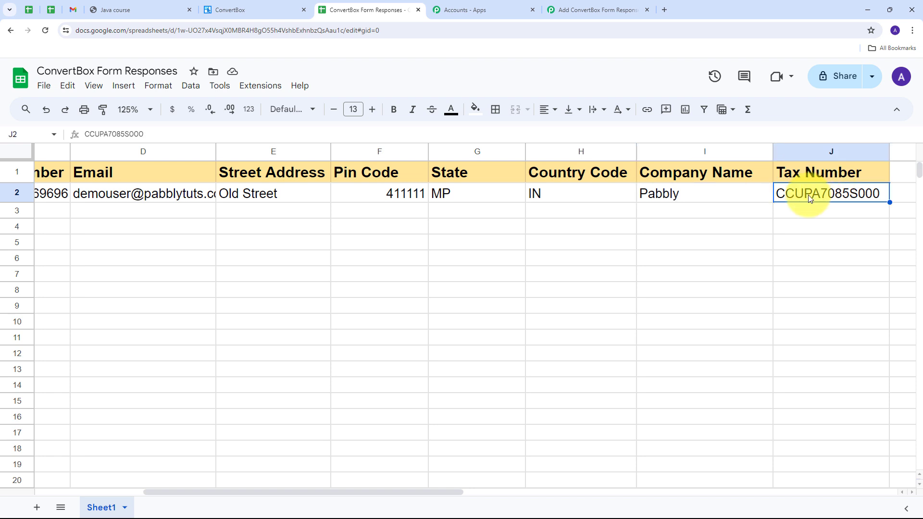
{"action": "scroll", "coordinate": [240, 462], "scroll_direction": "left", "scroll_amount": 5}
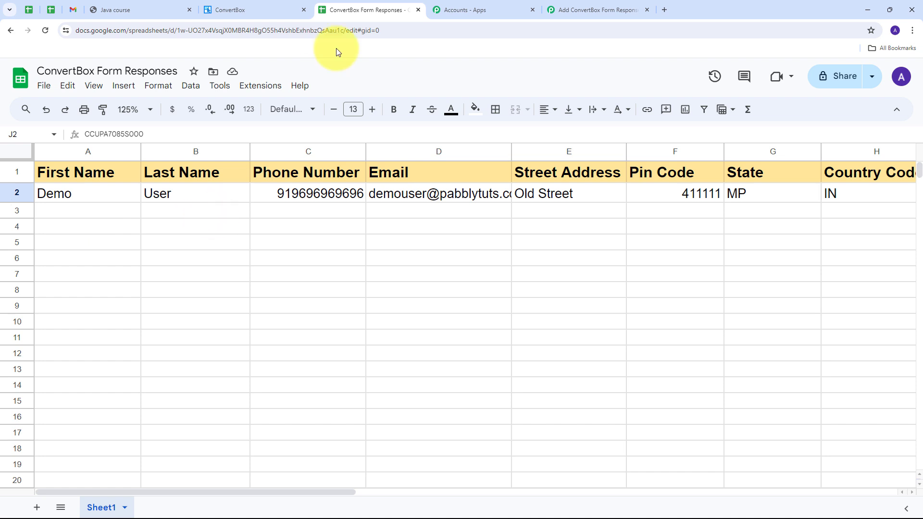
Switch between the ConvertBox dashboard and sheet tabs to reach the filled Java course form.
{"action": "left_click", "coordinate": [269, 11]}
{"action": "left_click", "coordinate": [366, 12]}
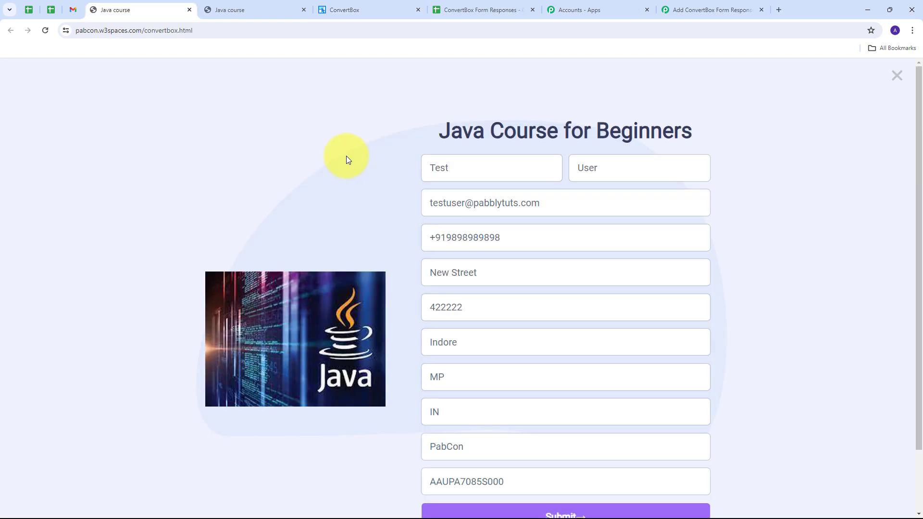
{"action": "scroll", "coordinate": [346, 156], "scroll_direction": "down", "scroll_amount": 1}
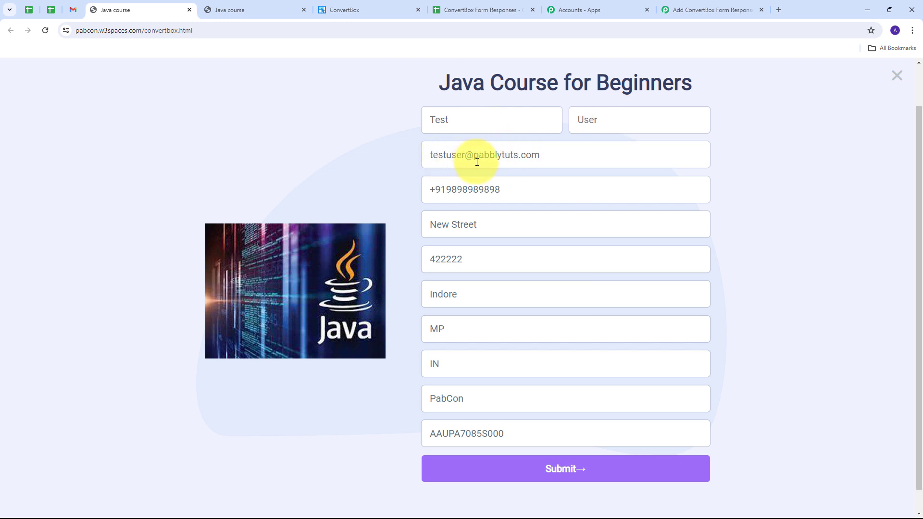
Check the entered email, phone, New Street address, pin 422222, city Indore, state MP and country IN.
{"action": "left_click", "coordinate": [575, 160]}
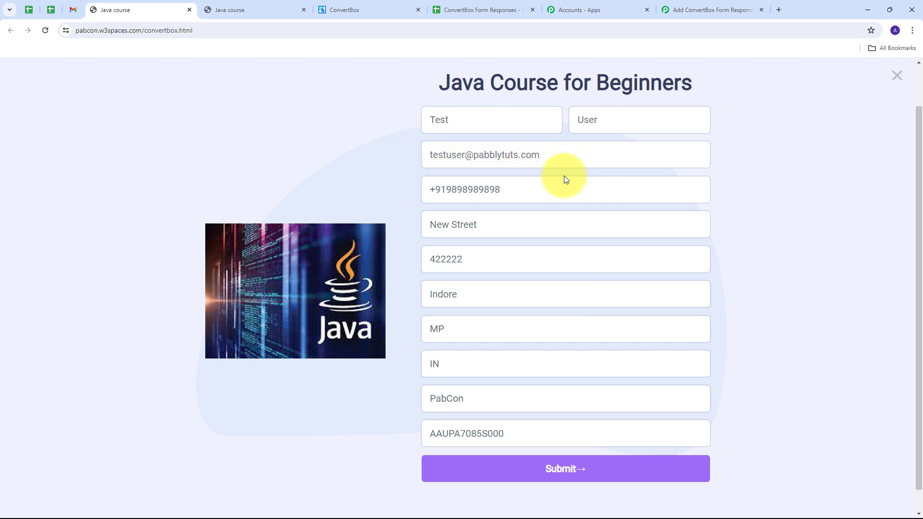
{"action": "left_click_drag", "start_coordinate": [536, 191], "coordinate": [383, 198]}
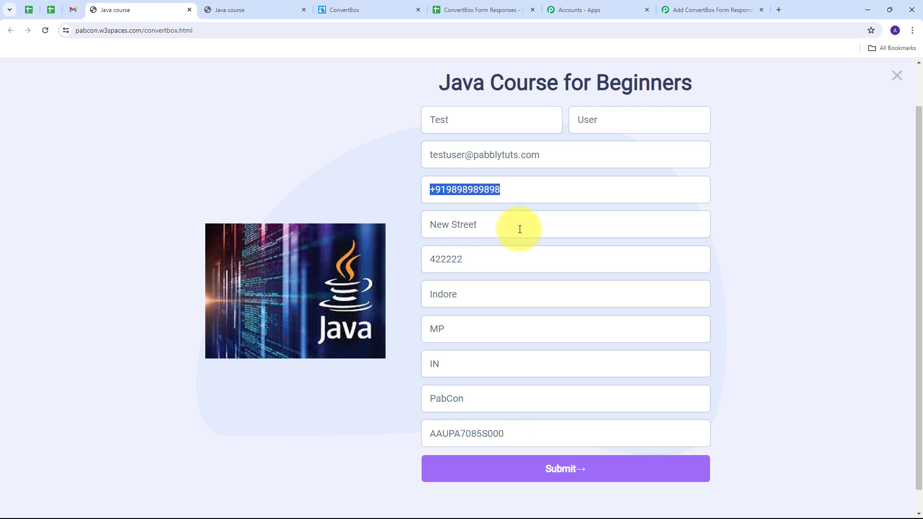
{"action": "left_click_drag", "start_coordinate": [572, 225], "coordinate": [328, 238]}
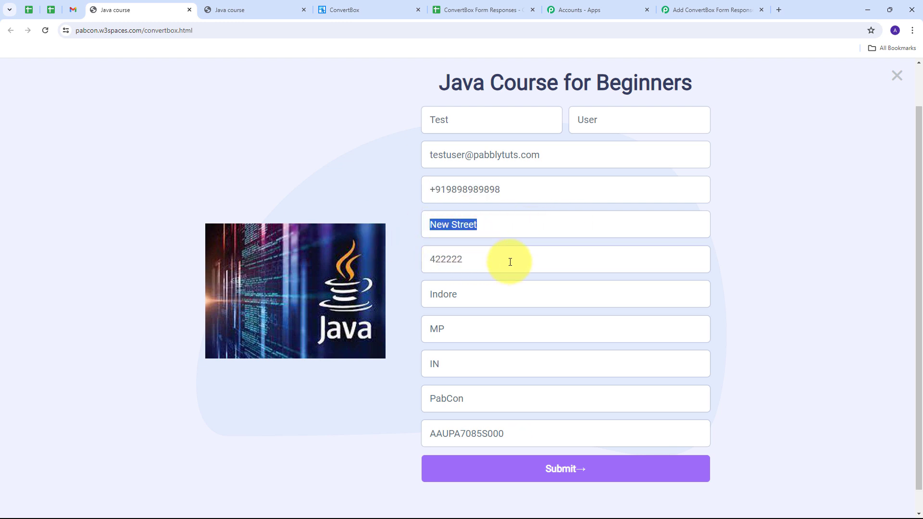
{"action": "left_click_drag", "start_coordinate": [545, 259], "coordinate": [413, 257]}
{"action": "left_click_drag", "start_coordinate": [495, 298], "coordinate": [406, 300]}
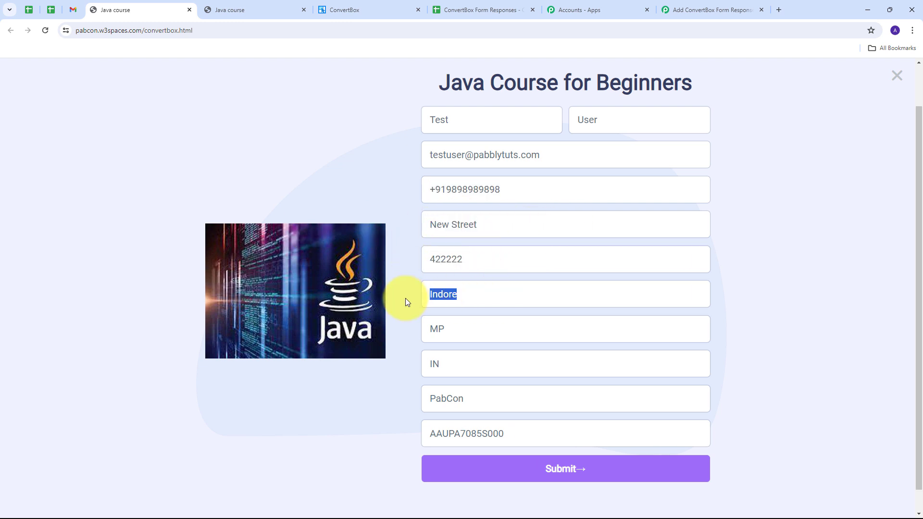
{"action": "left_click_drag", "start_coordinate": [491, 330], "coordinate": [412, 330]}
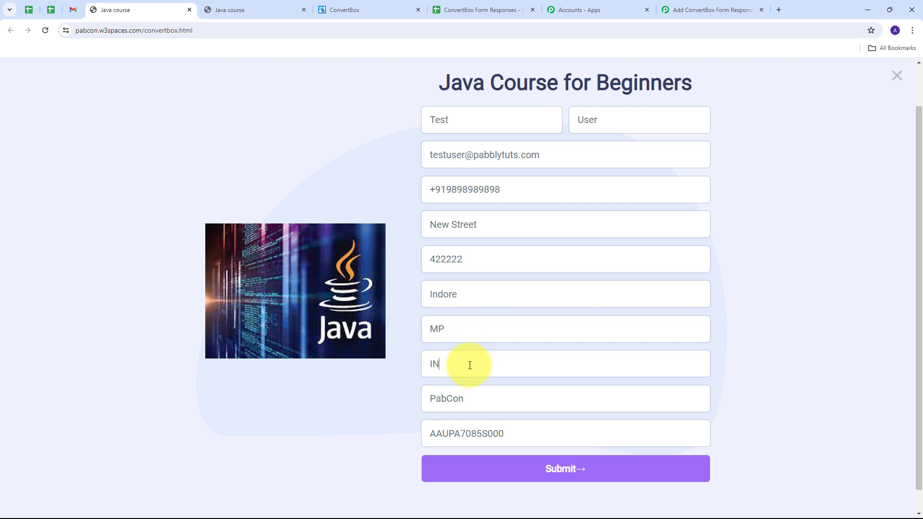
{"action": "left_click_drag", "start_coordinate": [471, 364], "coordinate": [406, 366]}
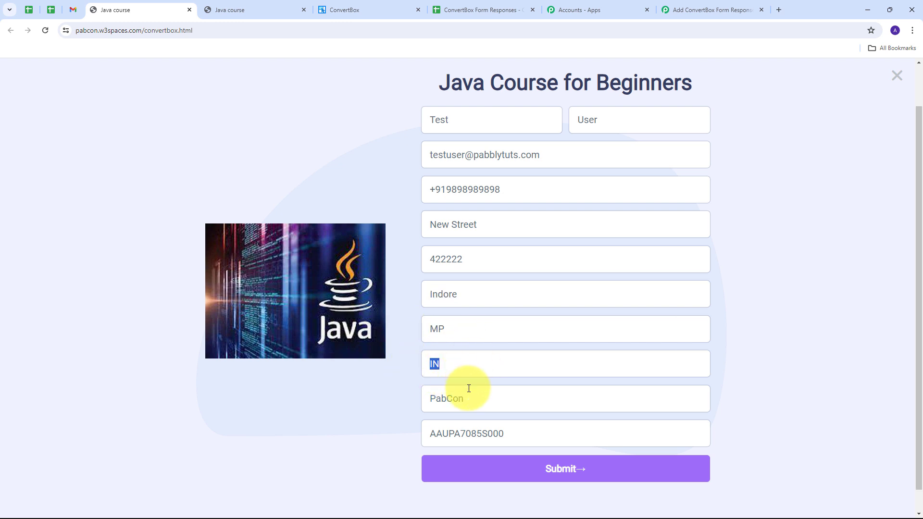
Confirm company PabCon and the tax number, submit the form, and dismiss the Save address popup.
{"action": "left_click_drag", "start_coordinate": [472, 399], "coordinate": [377, 408]}
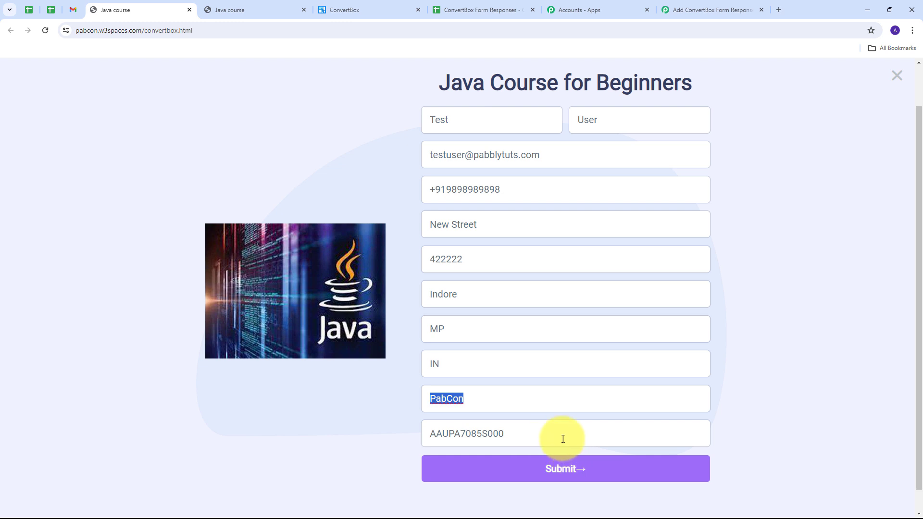
{"action": "left_click_drag", "start_coordinate": [558, 437], "coordinate": [417, 435]}
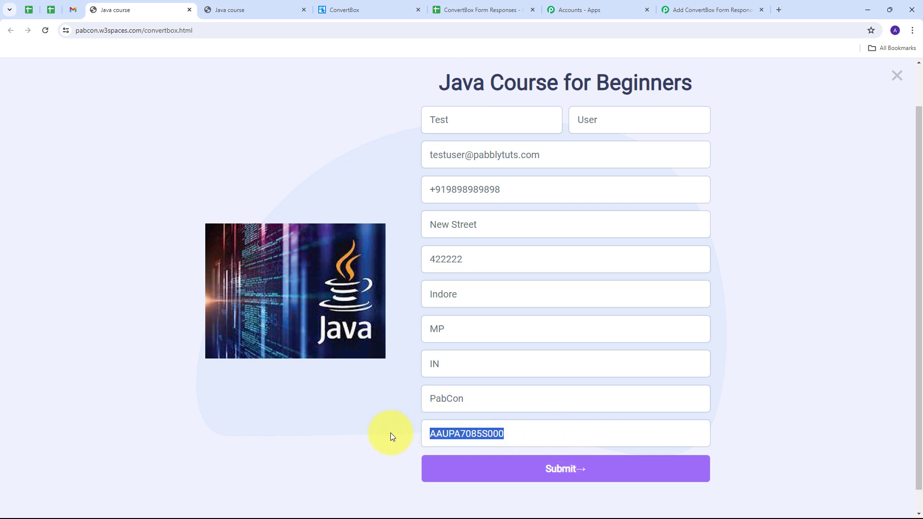
{"action": "left_click", "coordinate": [564, 467]}
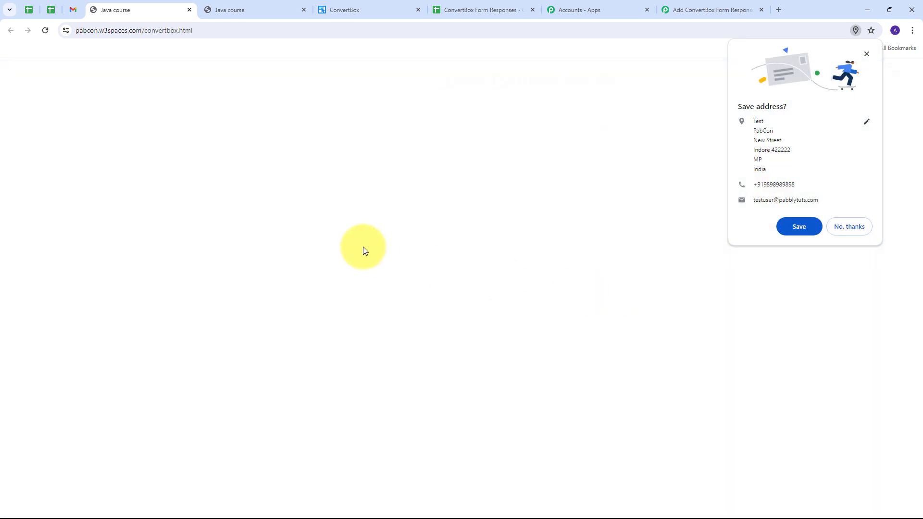
{"action": "left_click", "coordinate": [867, 54]}
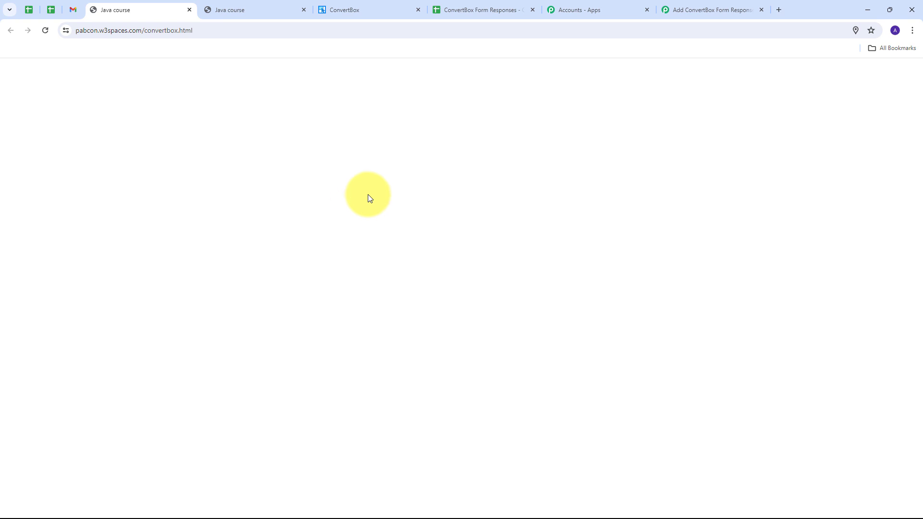
Verify the PabCon lead's values in row 3 through column J, then return to Pabbly Connect.
{"action": "left_click", "coordinate": [452, 8]}
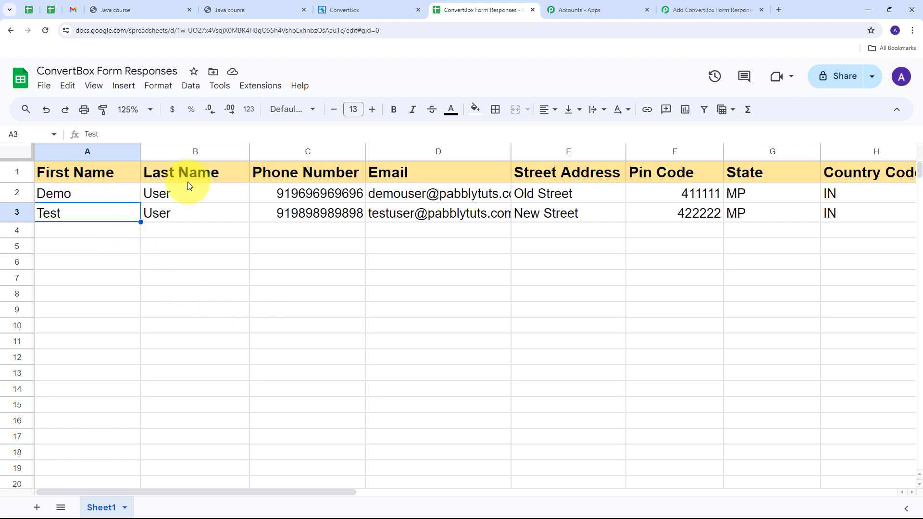
{"action": "left_click", "coordinate": [193, 214]}
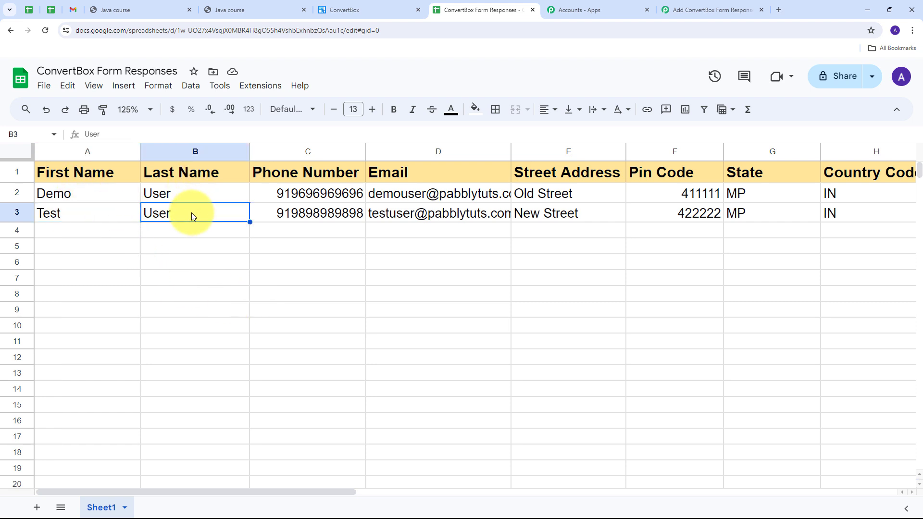
{"action": "left_click", "coordinate": [269, 210]}
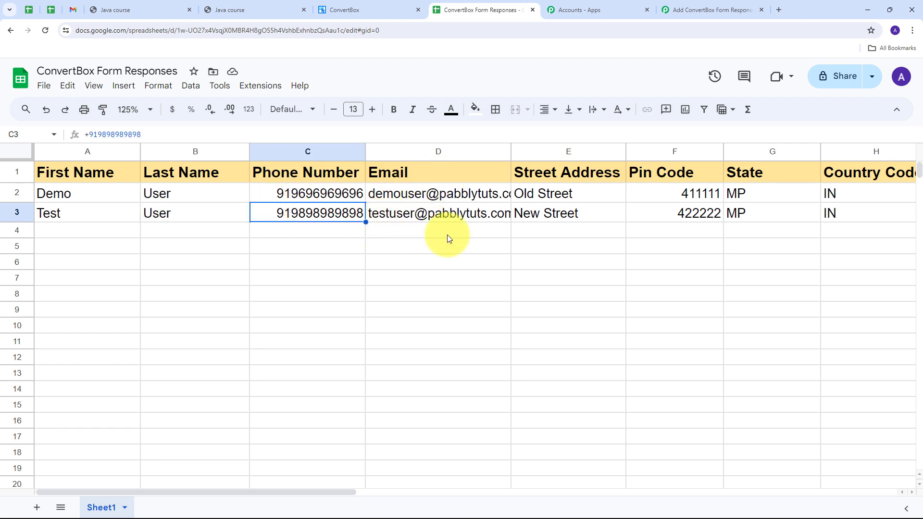
{"action": "left_click_drag", "start_coordinate": [326, 492], "coordinate": [429, 504]}
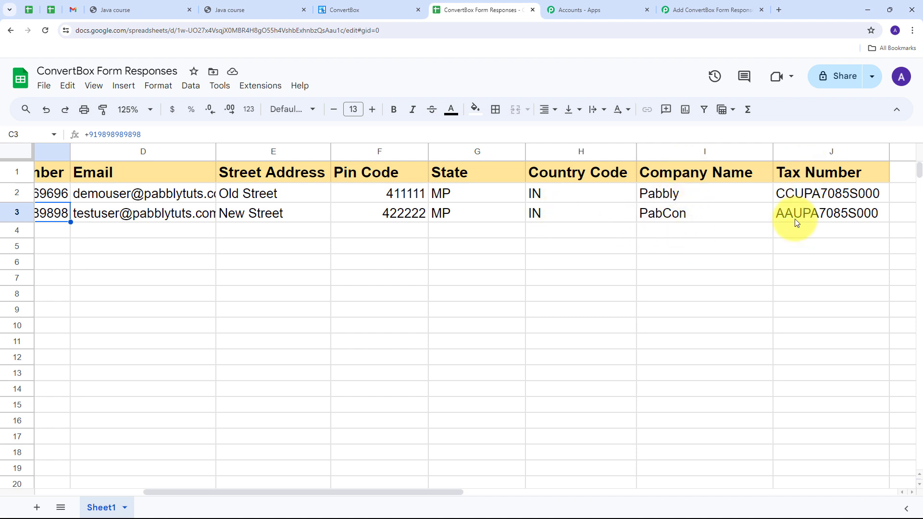
{"action": "left_click_drag", "start_coordinate": [442, 493], "coordinate": [298, 491]}
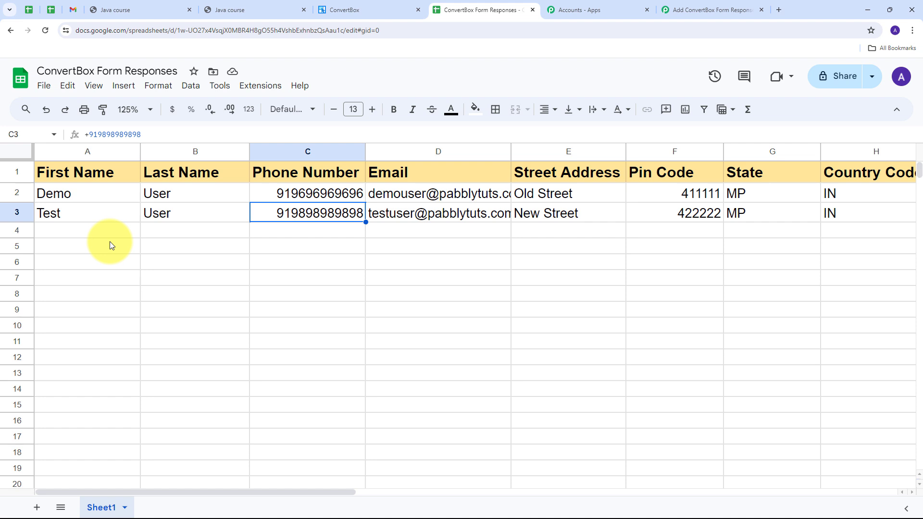
{"action": "left_click", "coordinate": [685, 7]}
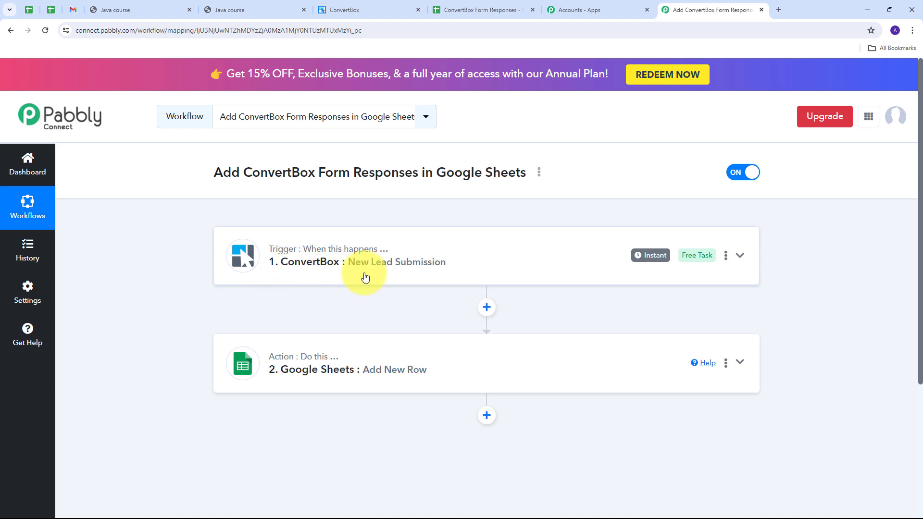
{"action": "scroll", "coordinate": [303, 280], "scroll_direction": "down", "scroll_amount": 1}
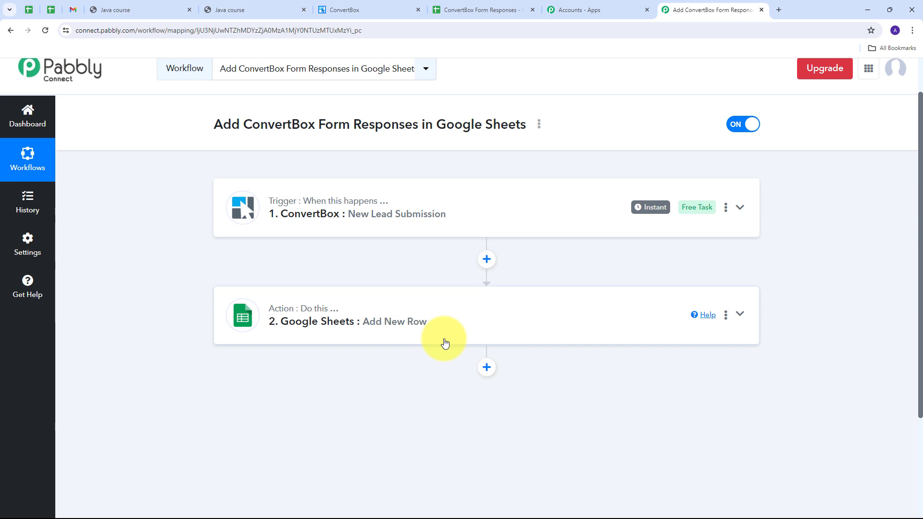
{"action": "scroll", "coordinate": [376, 247], "scroll_direction": "up", "scroll_amount": 1}
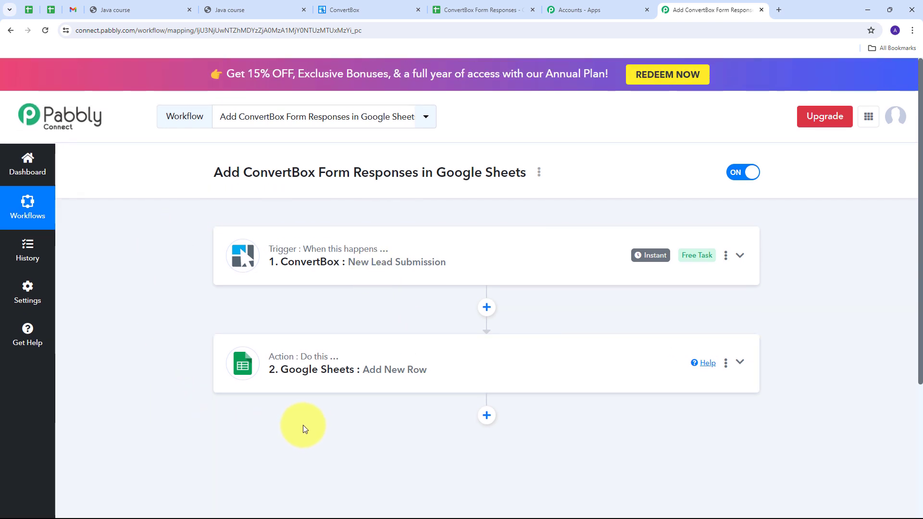